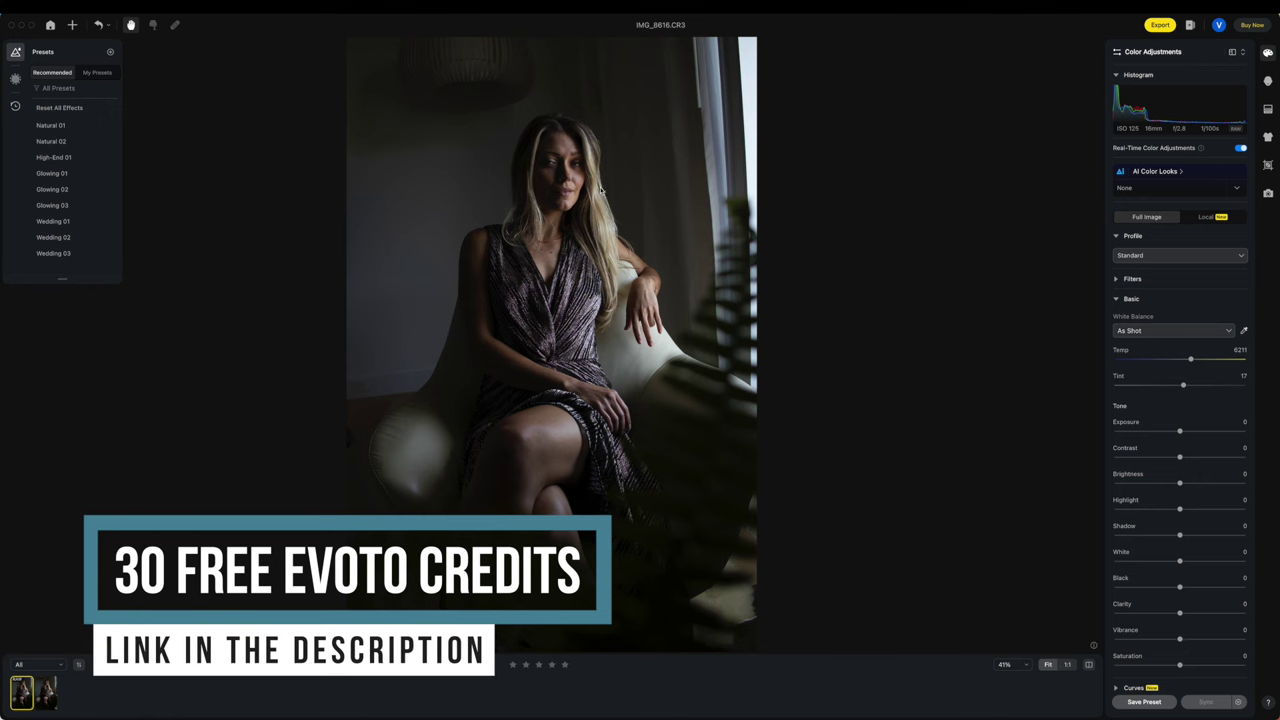
Zoom the photo in and out, then show AI Color Looks like Neutral, Olive Green Film and Golden Ray
scroll(555, 170, up, 5)
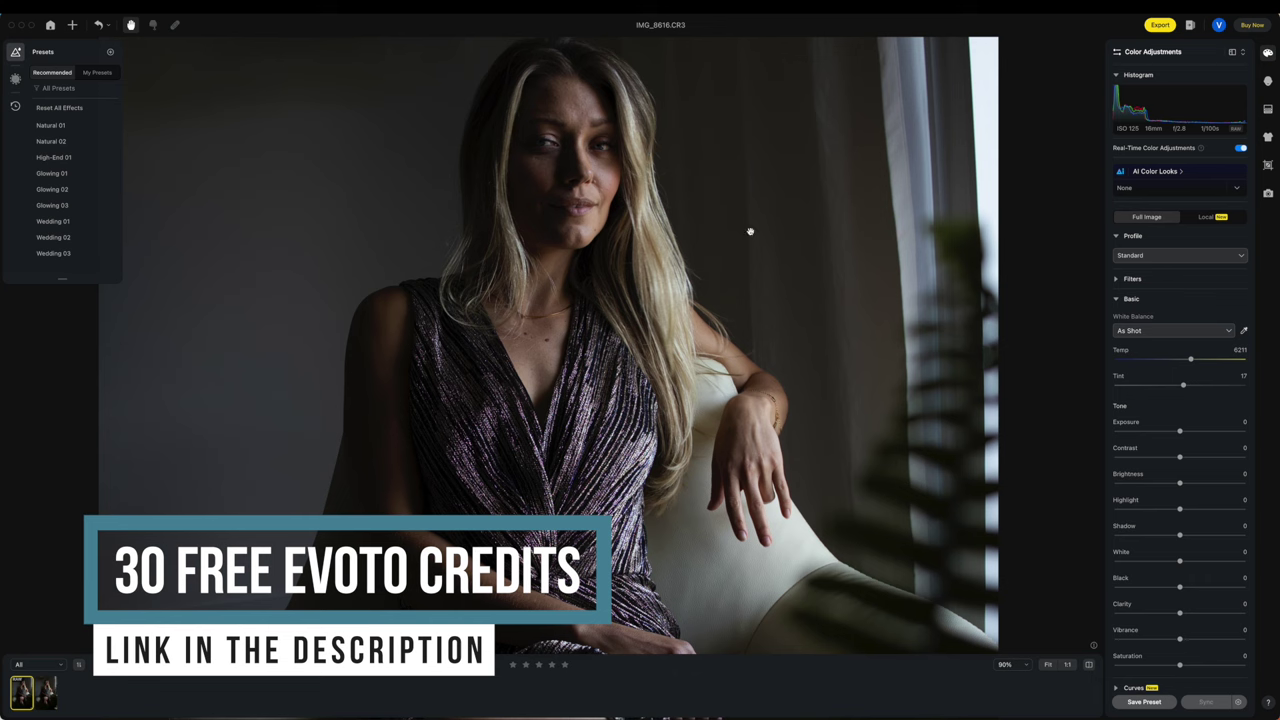
scroll(750, 231, down, 3)
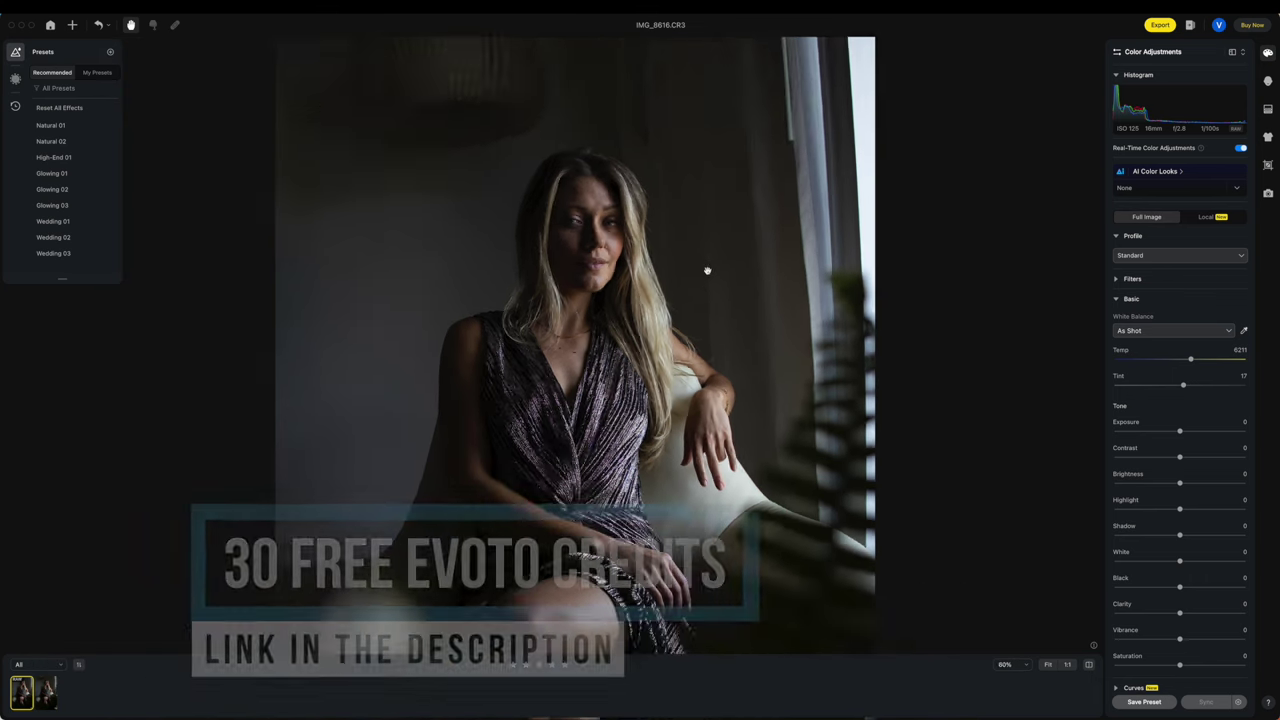
scroll(707, 270, down, 2)
click(1156, 171)
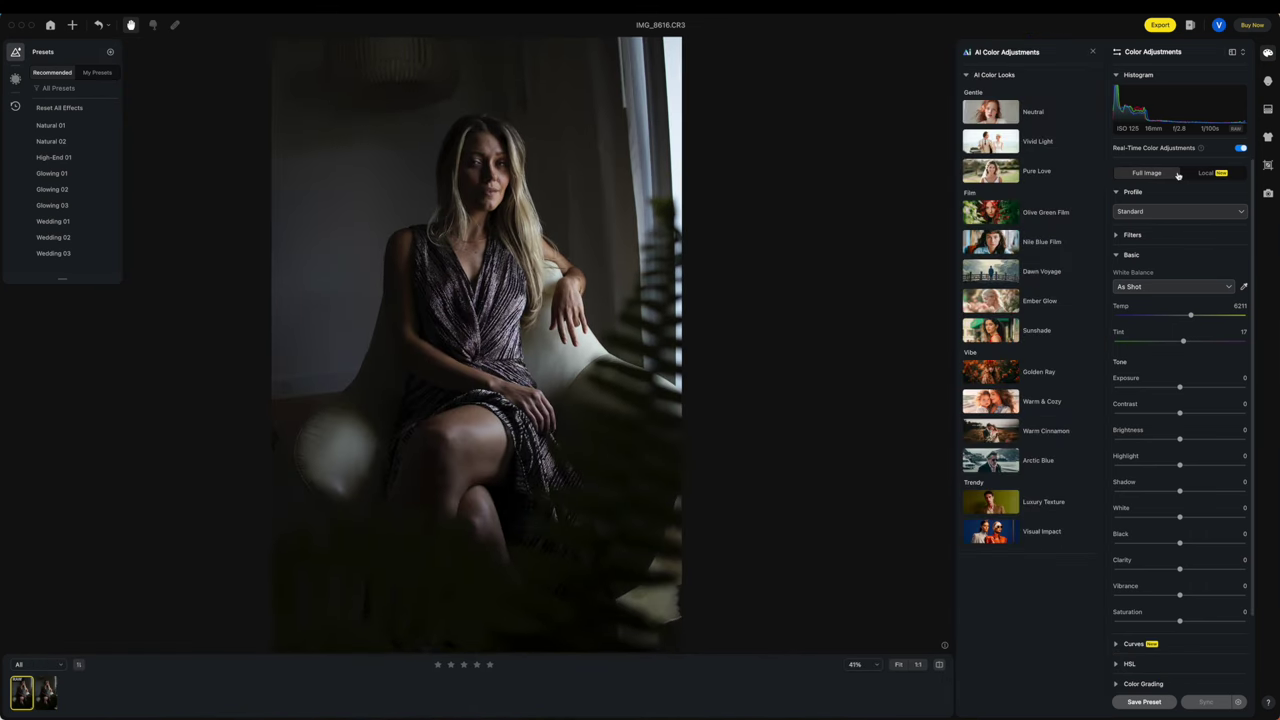
Preview the Olive Green Film, Nile Blue Film, Dawn Voyage, Ember Glow, Sunshade, Golden Ray, Warm & Cozy, Warm Cinnamon and Luxury Texture looks
click(1000, 213)
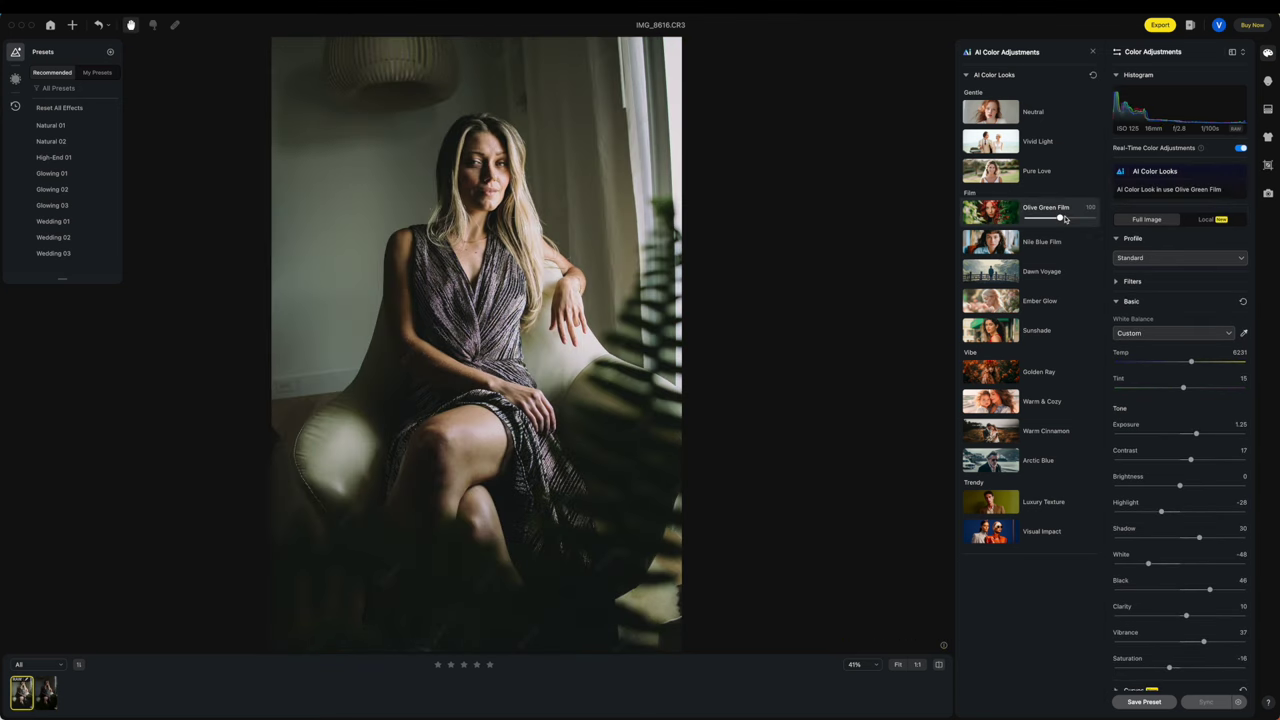
click(1043, 243)
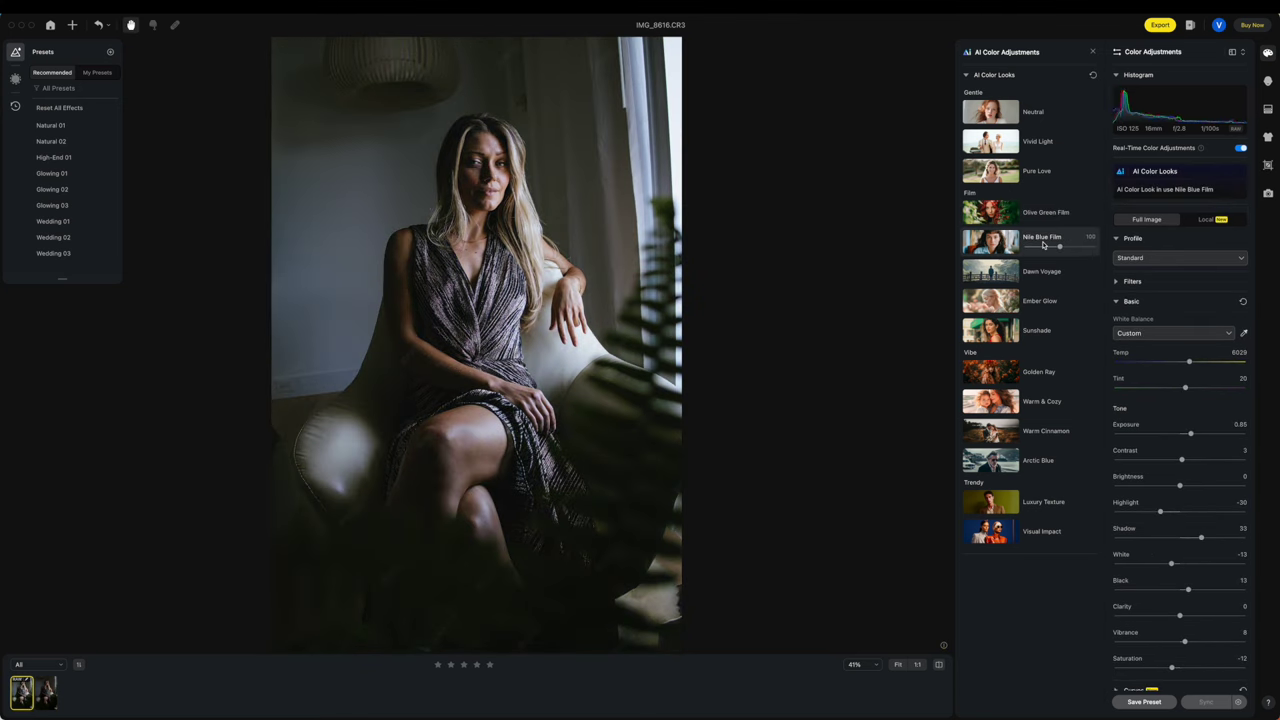
click(1043, 279)
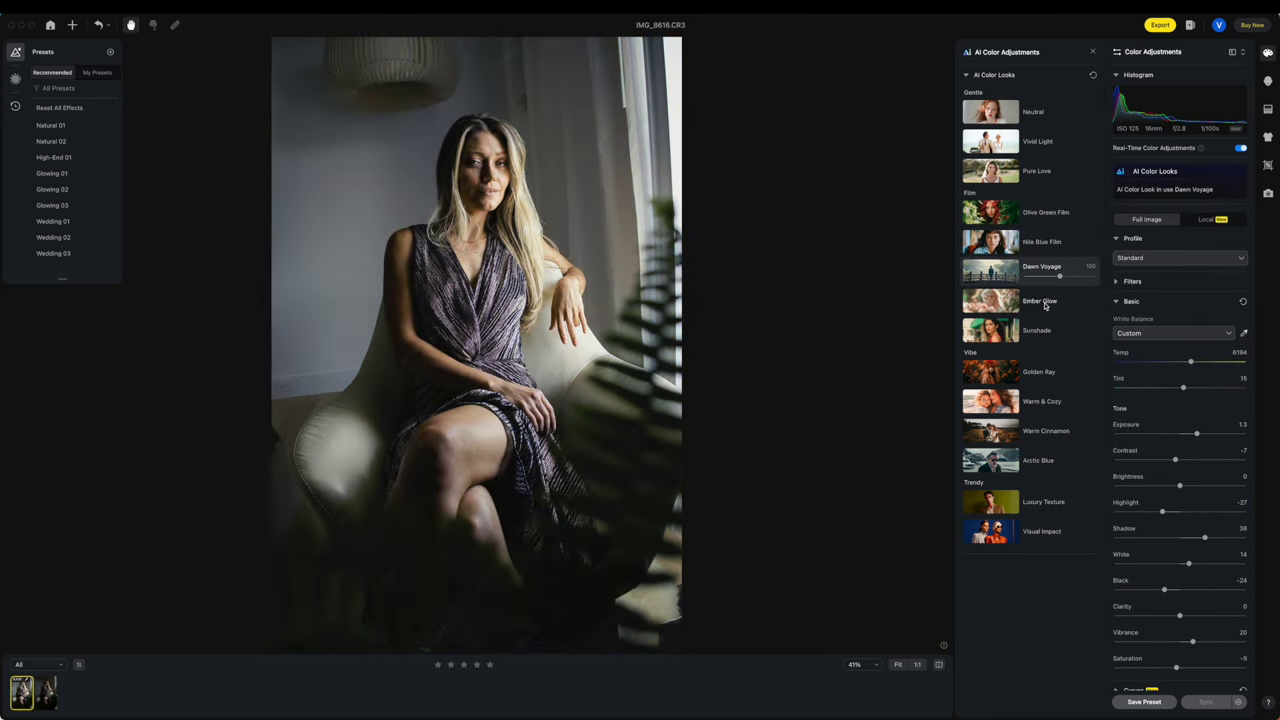
click(1045, 306)
click(1045, 331)
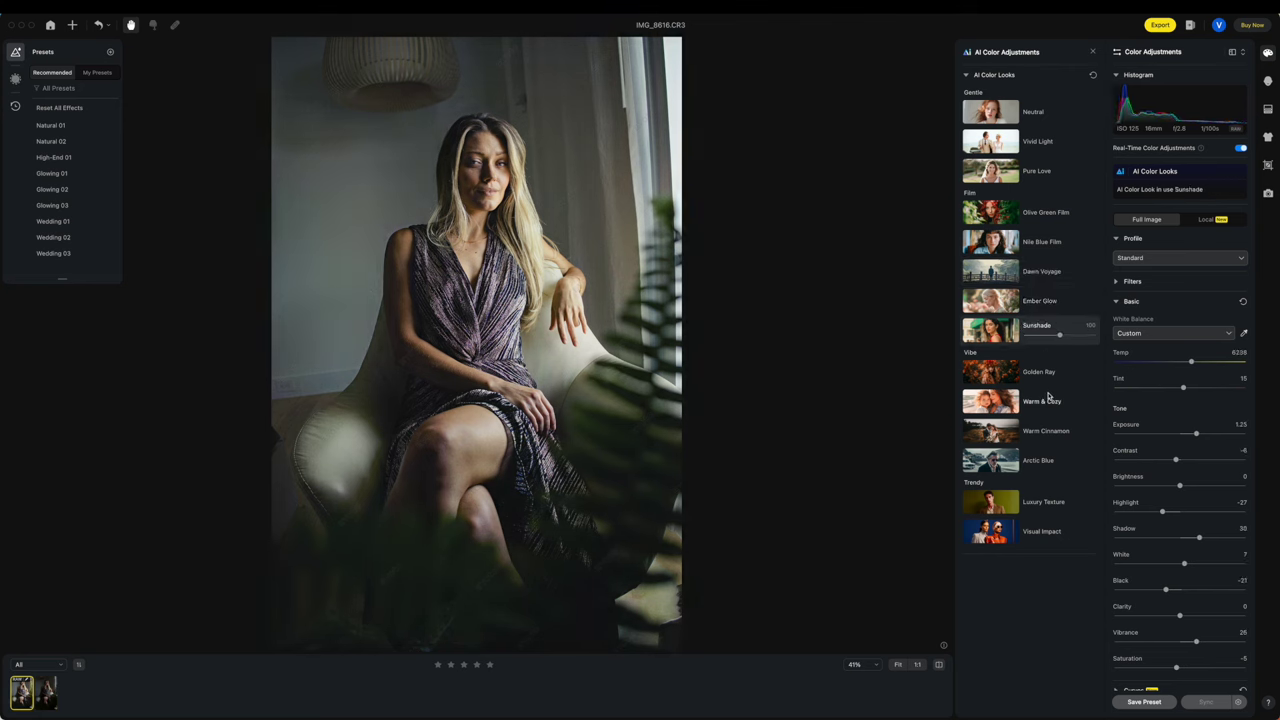
click(1047, 373)
click(1043, 397)
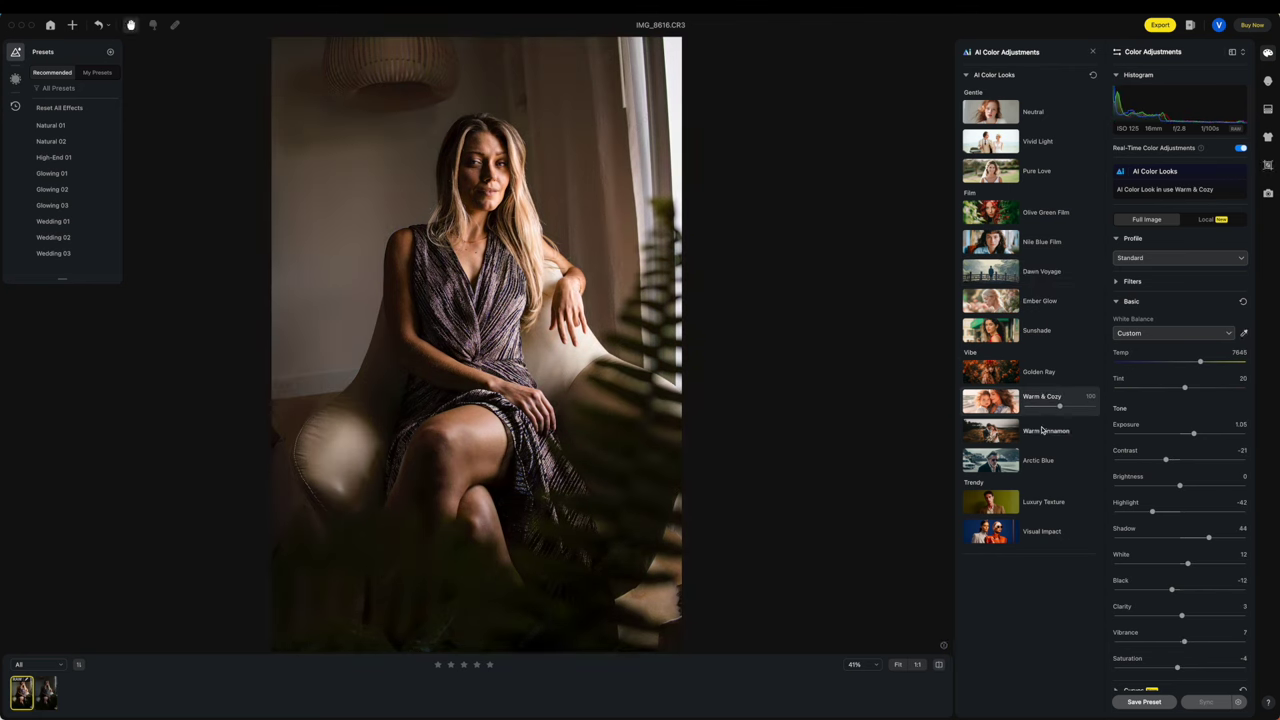
click(1042, 430)
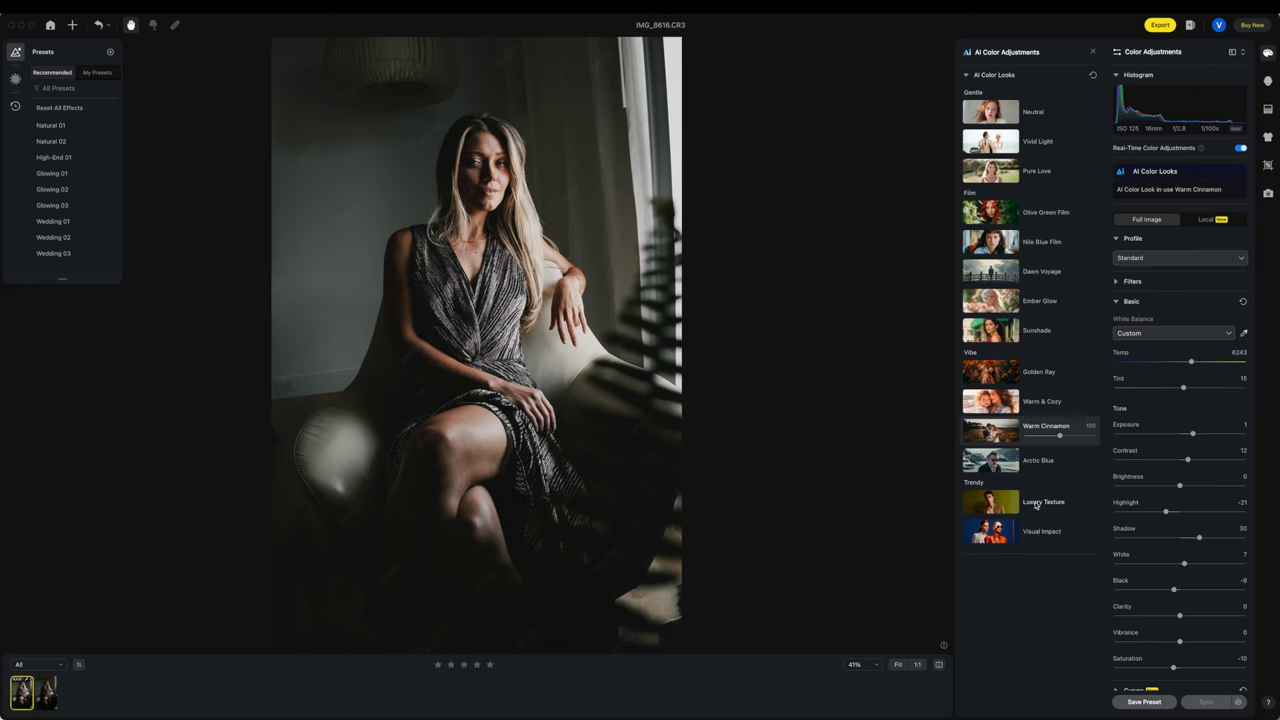
click(1036, 505)
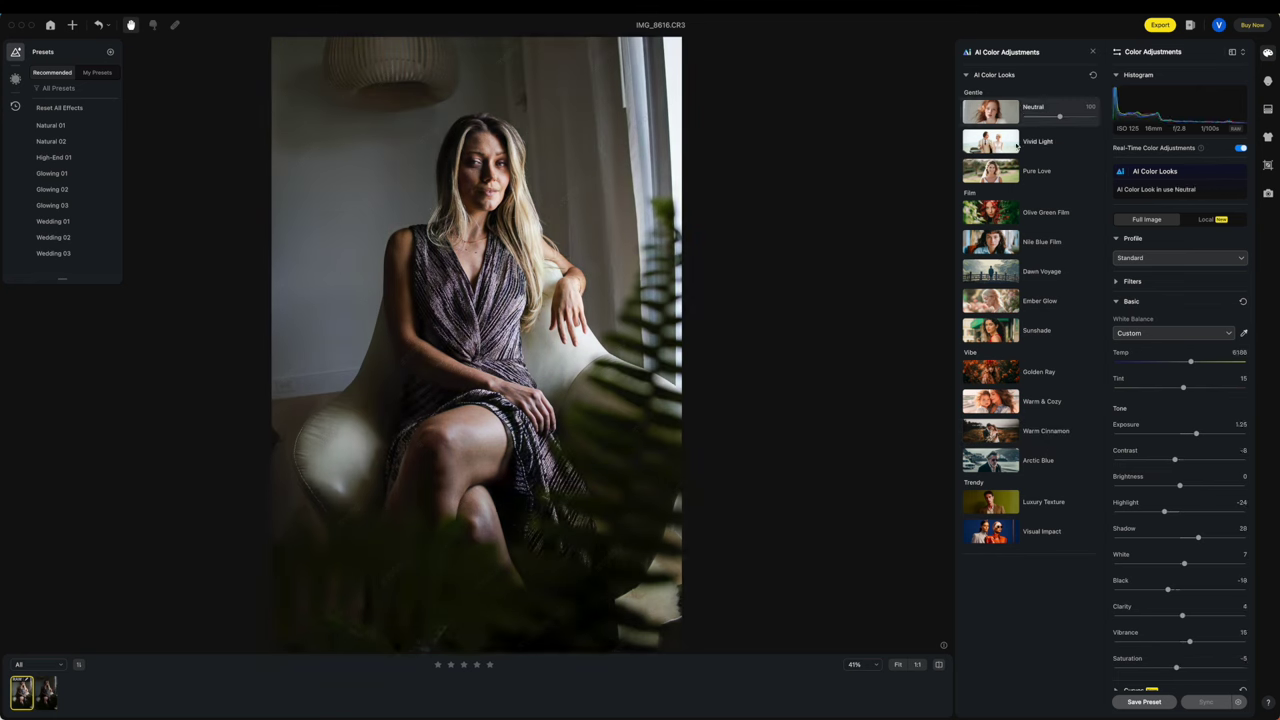
Apply the Ember Glow look and lower its strength
click(1045, 241)
click(1040, 300)
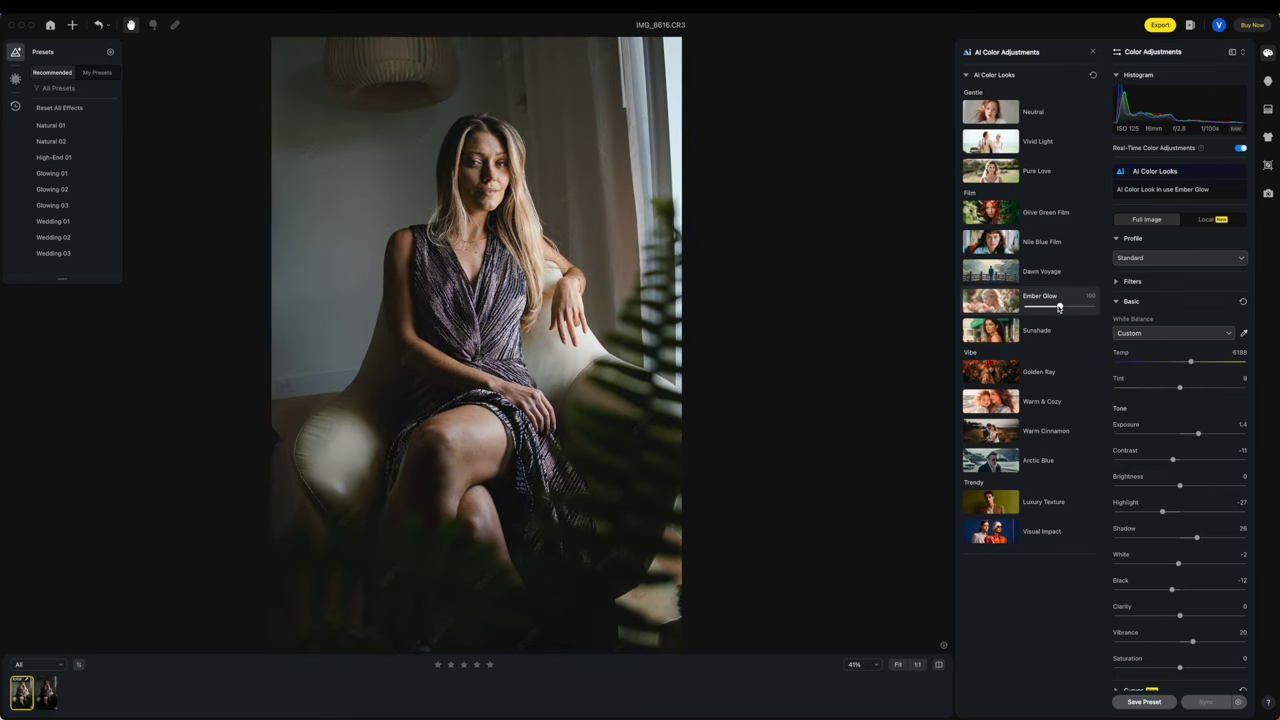
drag(1047, 307, 1041, 308)
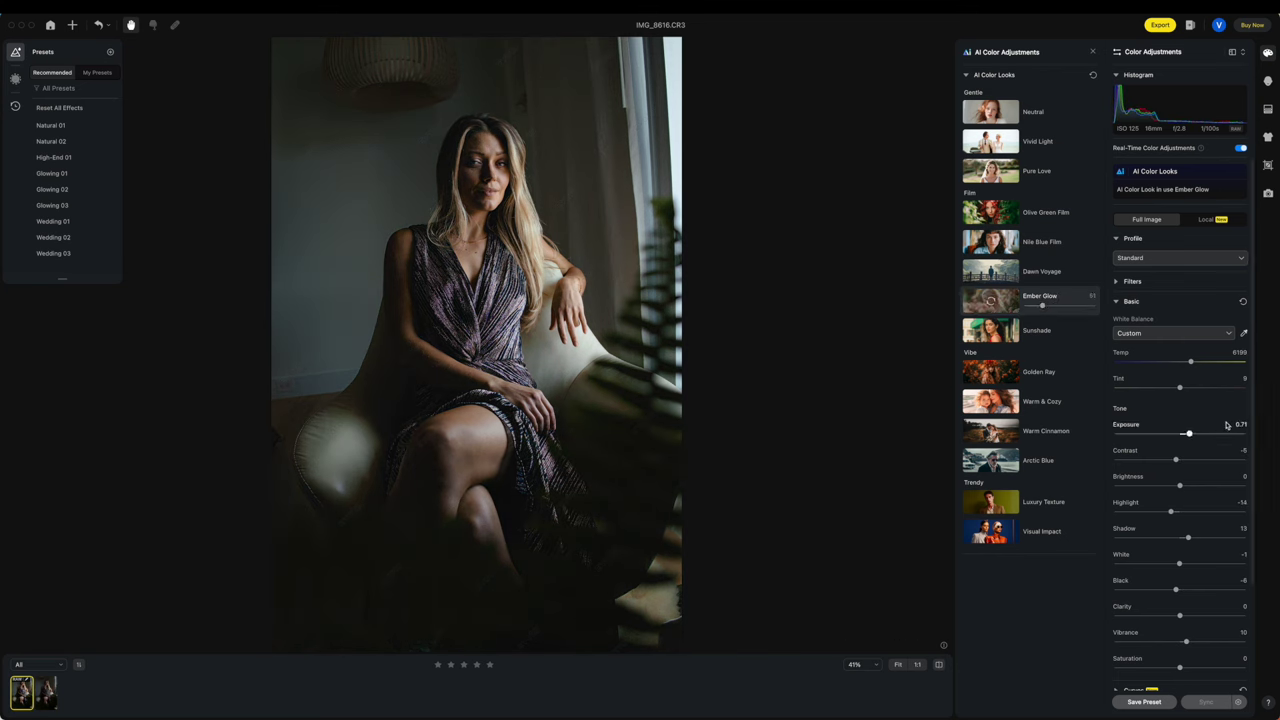
Pull Highlight down to -50 and raise Black to 26 for a darker mood
drag(1172, 513, 1152, 514)
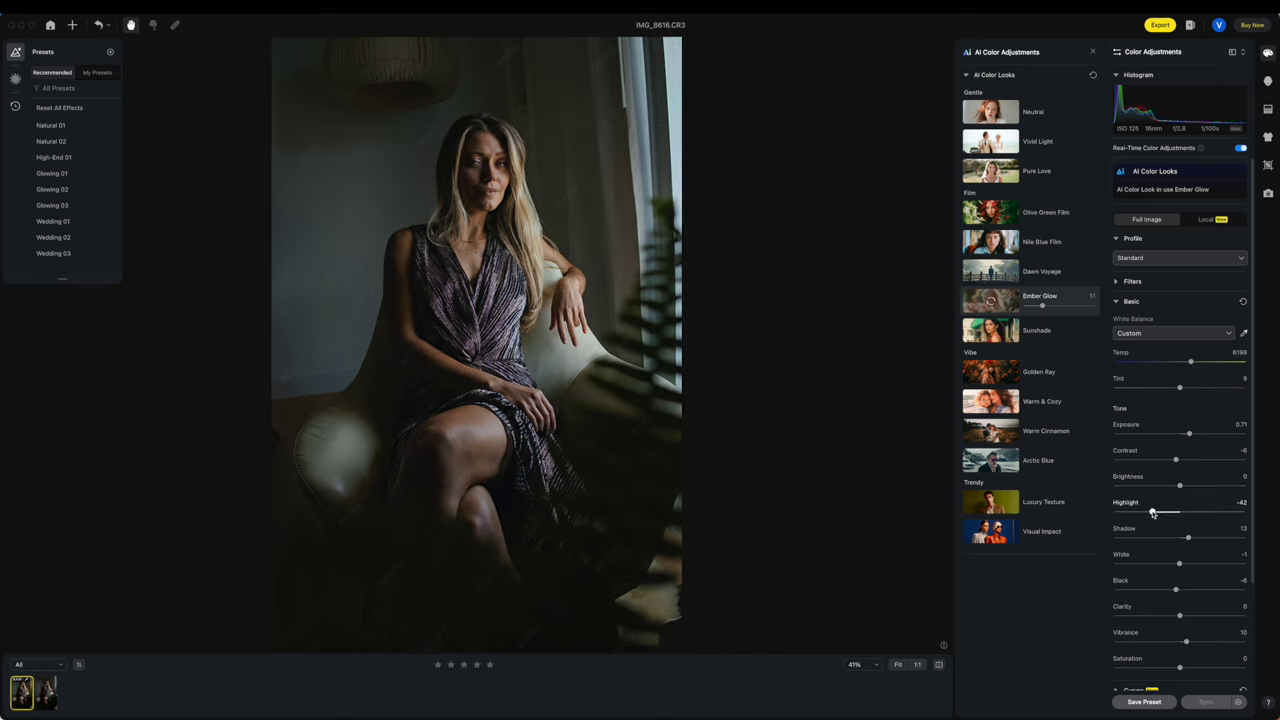
drag(1152, 514, 1143, 513)
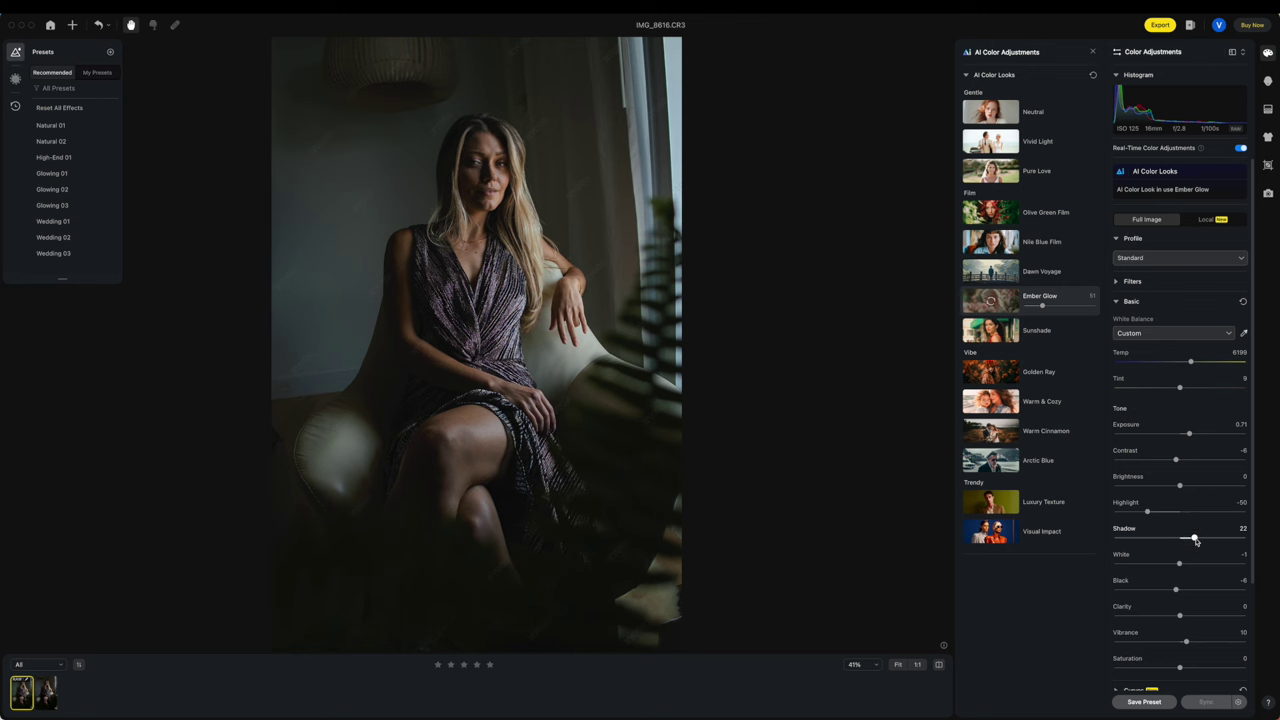
mouse_move(1177, 589)
mouse_down()
mouse_move(1208, 590)
mouse_move(1197, 590)
mouse_up()
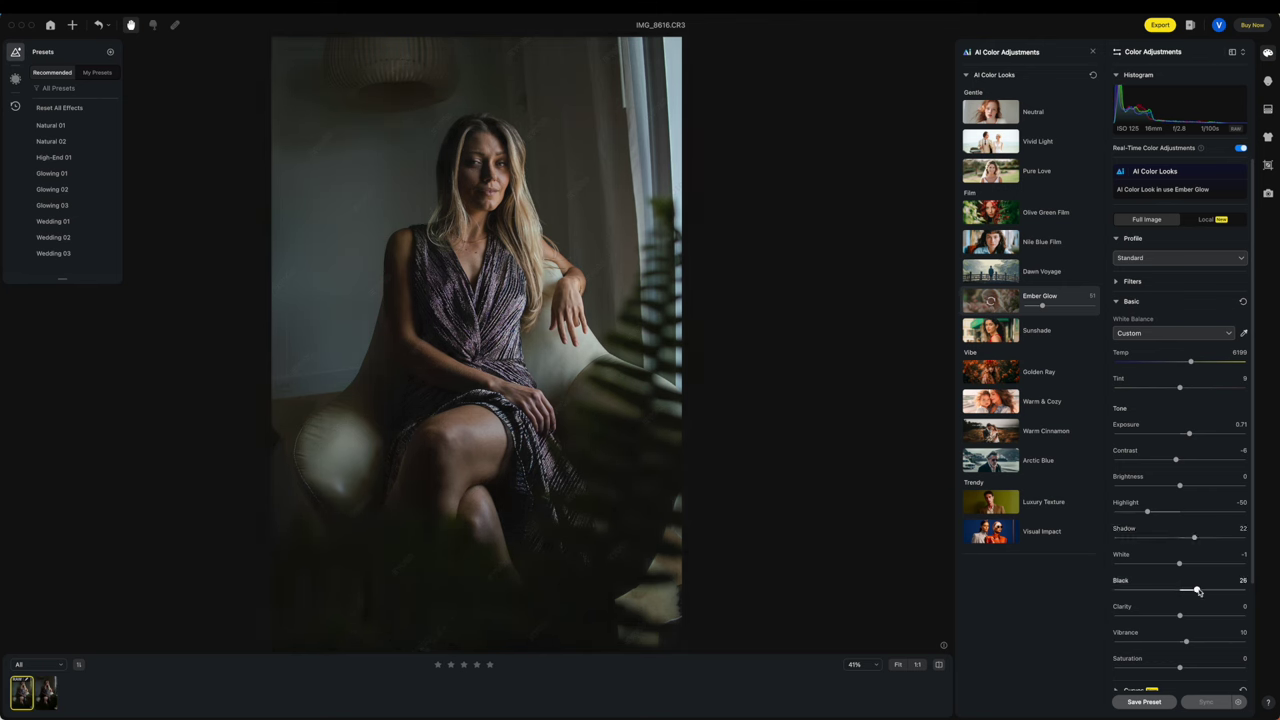
Crop the portrait tighter at a 4000:6000 fixed ratio, apply it, and bring up Portrait Retouching
click(1269, 166)
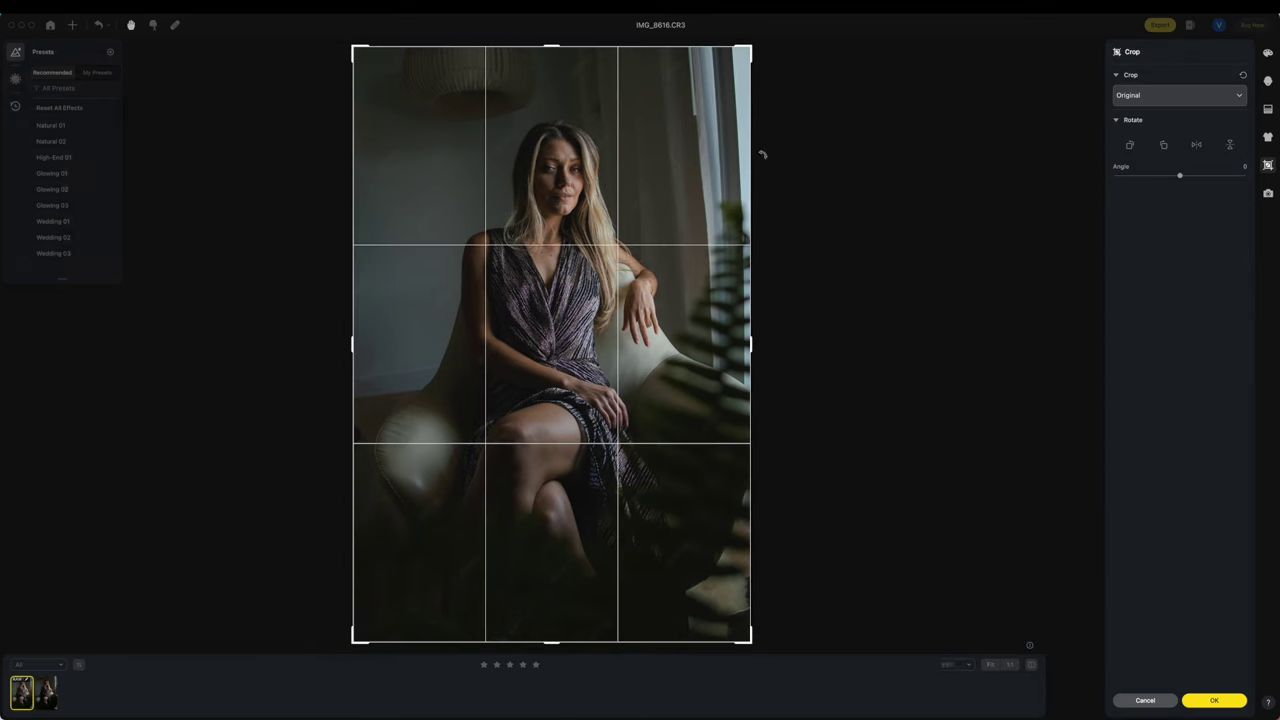
drag(757, 49, 709, 108)
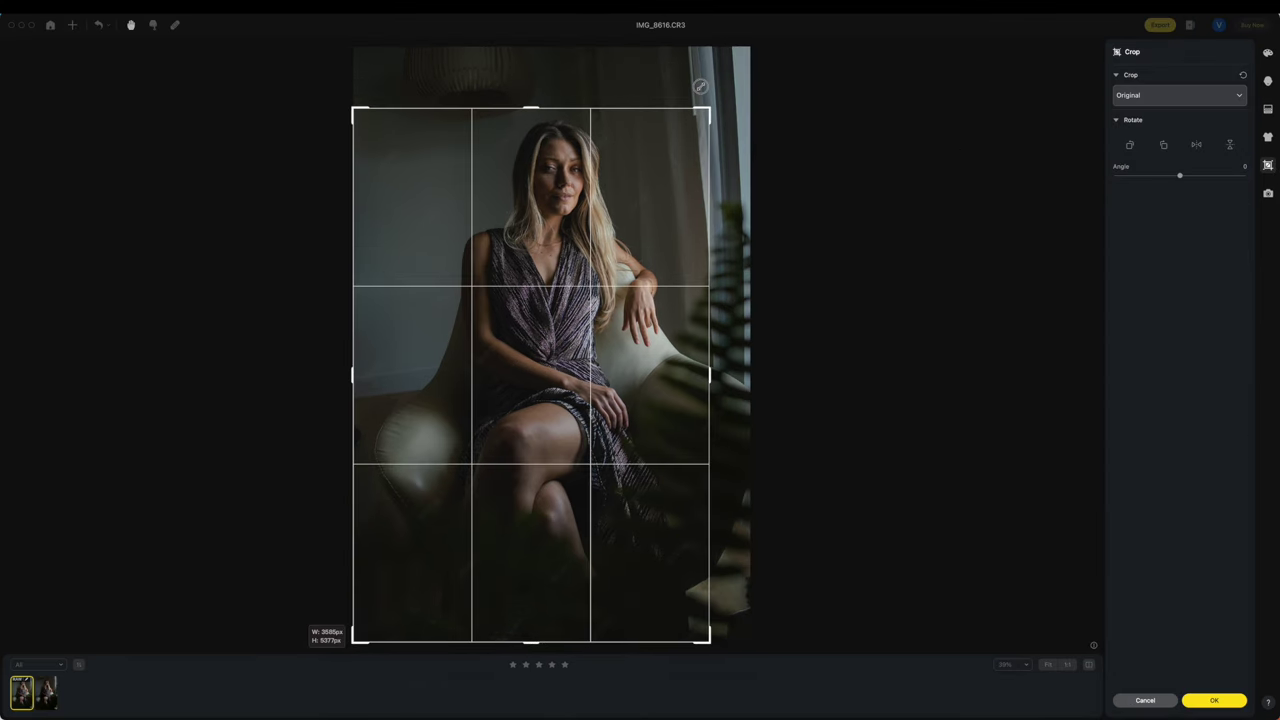
drag(616, 193, 608, 163)
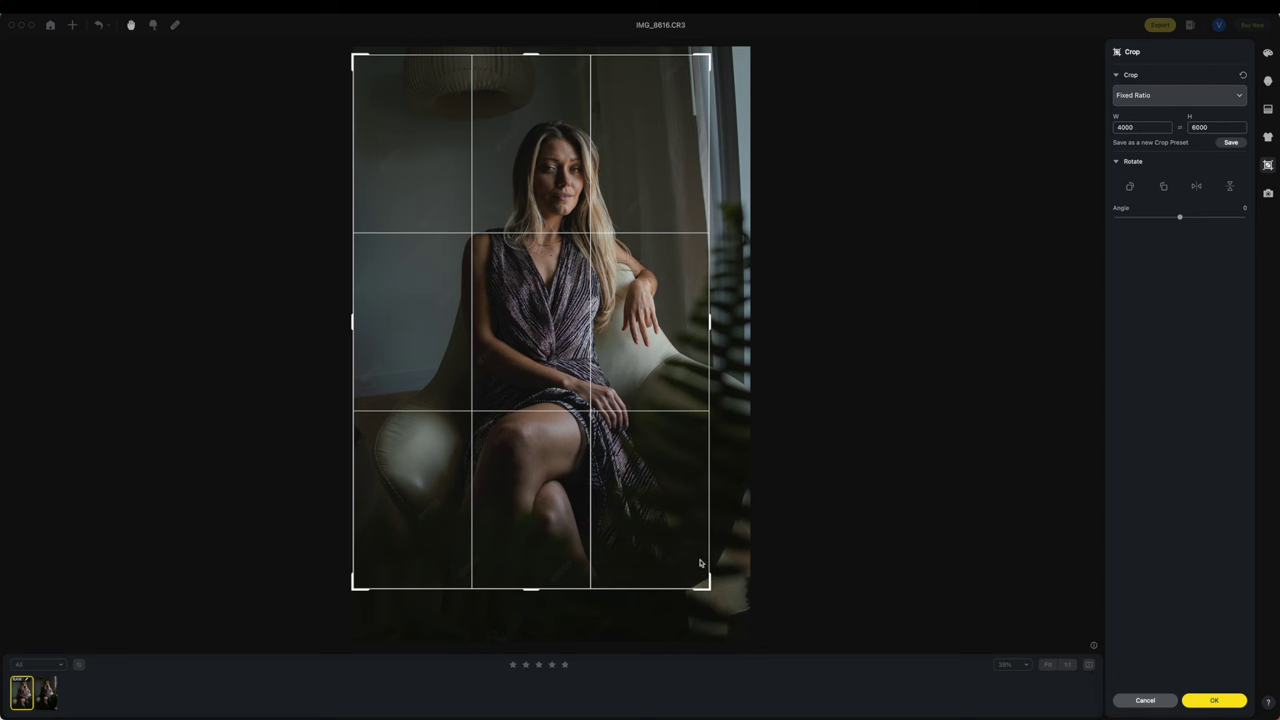
drag(708, 584, 698, 577)
drag(643, 483, 642, 508)
drag(694, 341, 688, 338)
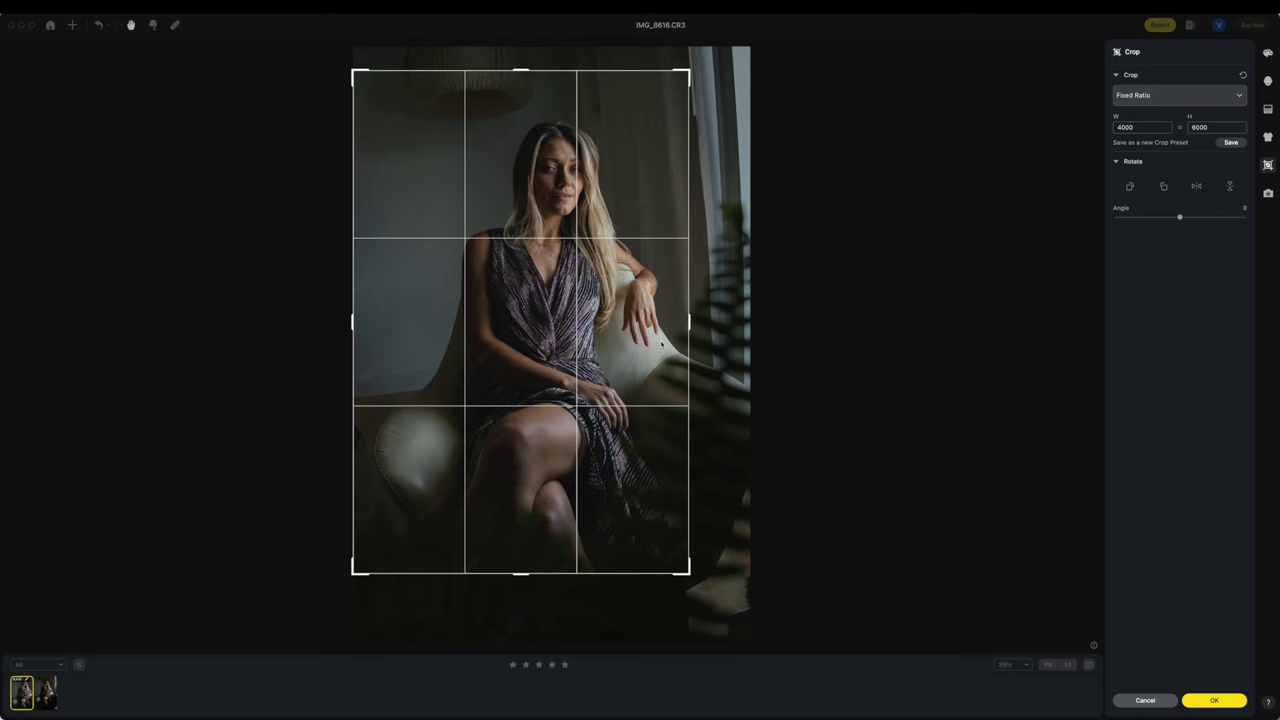
click(1214, 700)
click(1268, 80)
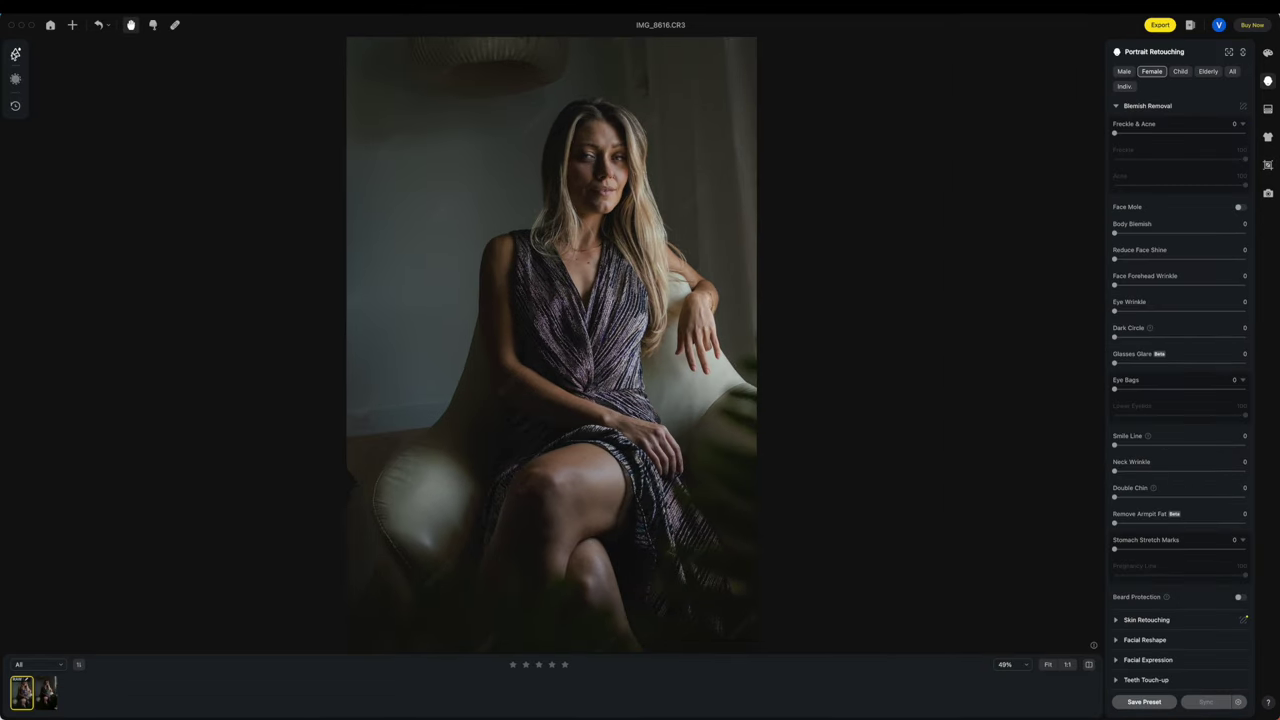
Try Perfect Wedding from My Presets, then apply the saved face preset (Freckle 75, Acne 76, Eye Bags 24)
click(15, 53)
click(97, 72)
click(56, 126)
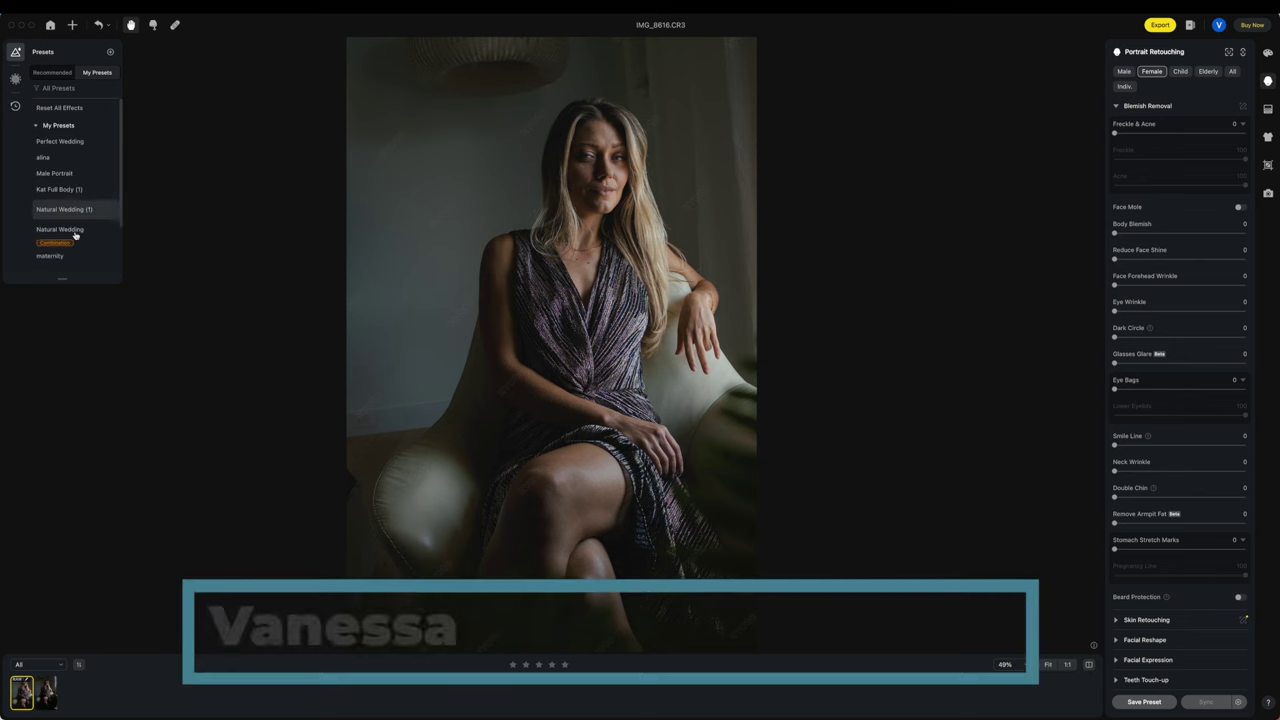
click(88, 152)
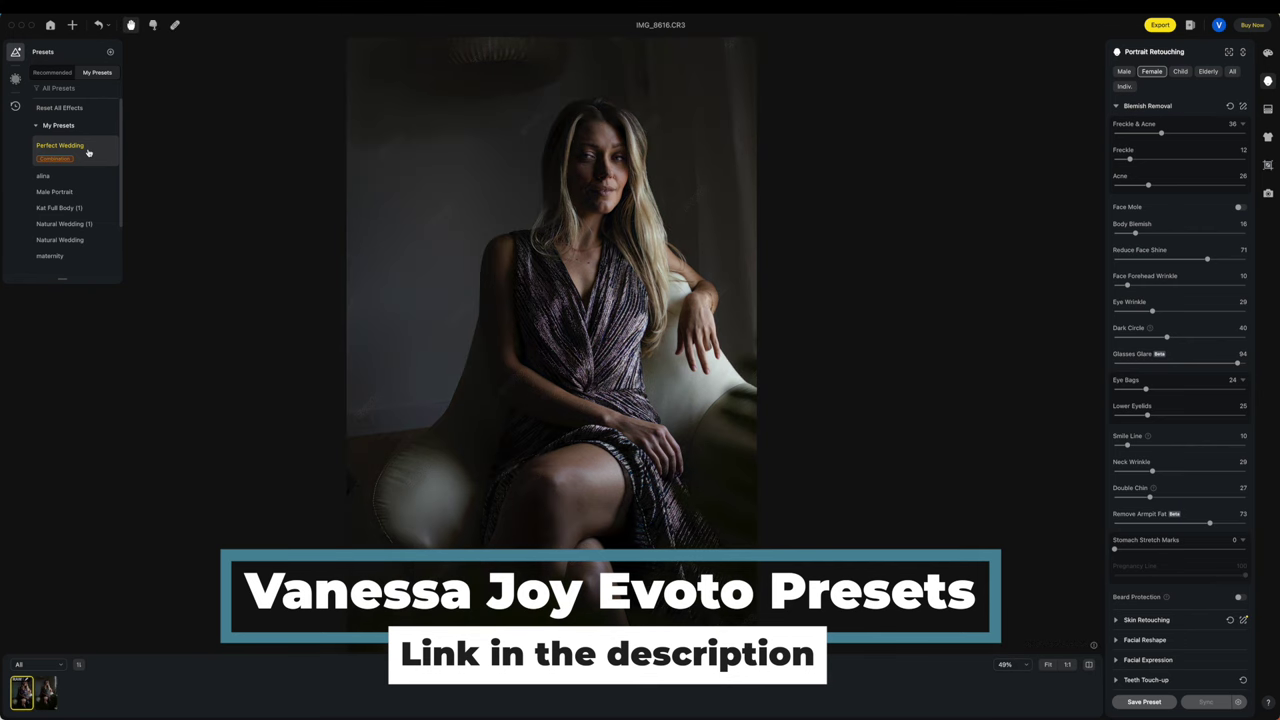
scroll(80, 180, down, 3)
click(77, 227)
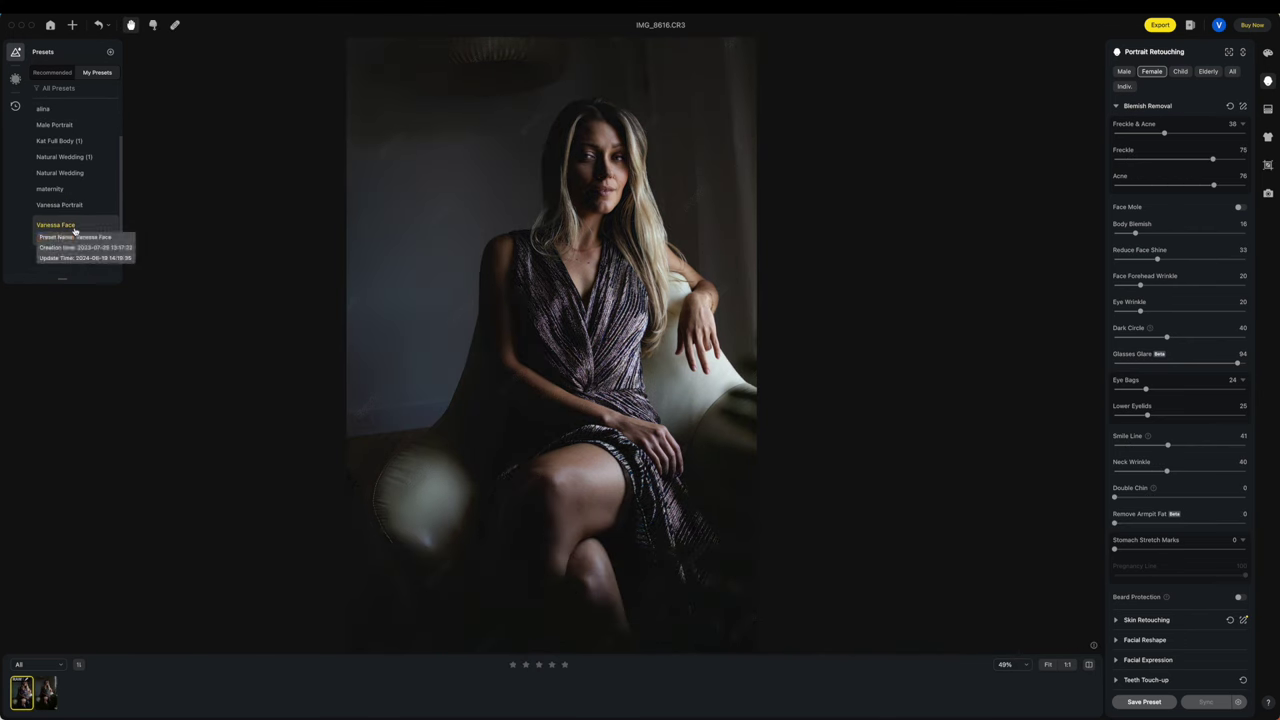
click(73, 228)
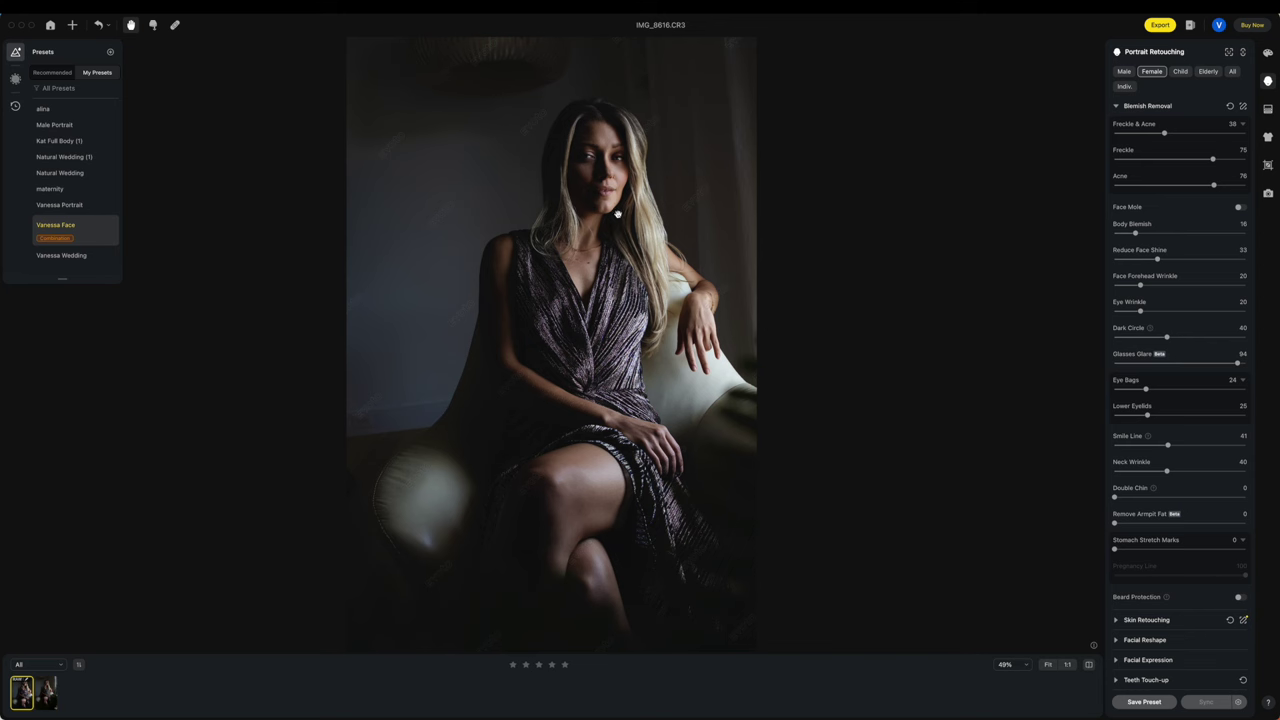
Lower Freckle & Acne removal to 24 and set Hair's High Cranial Top to 14
drag(1164, 133, 1147, 134)
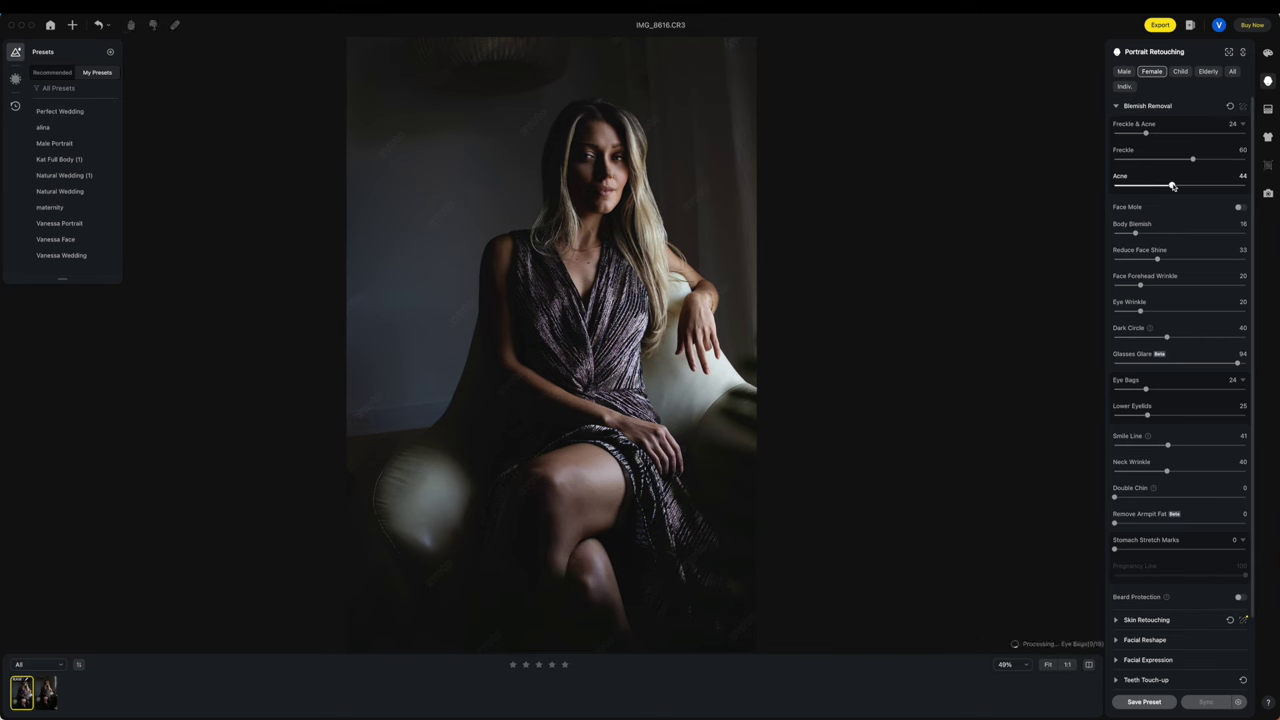
scroll(1186, 326, down, 2)
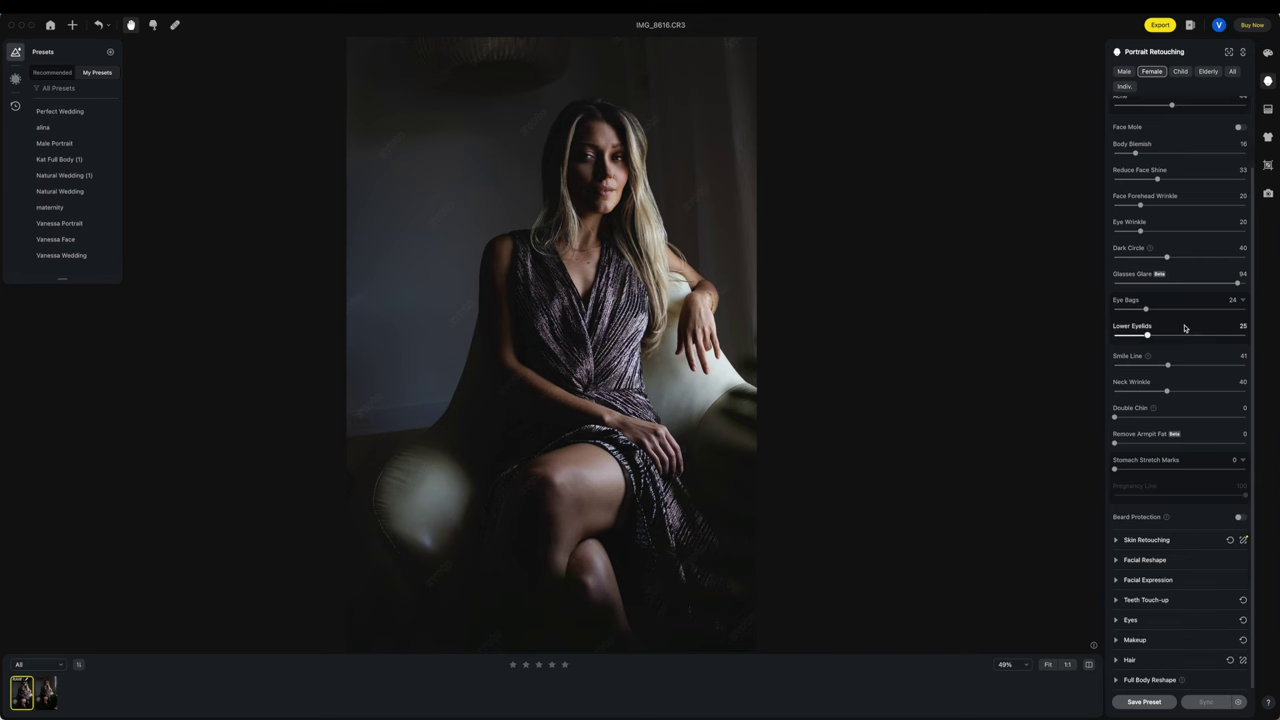
click(1130, 659)
scroll(1150, 600, down, 4)
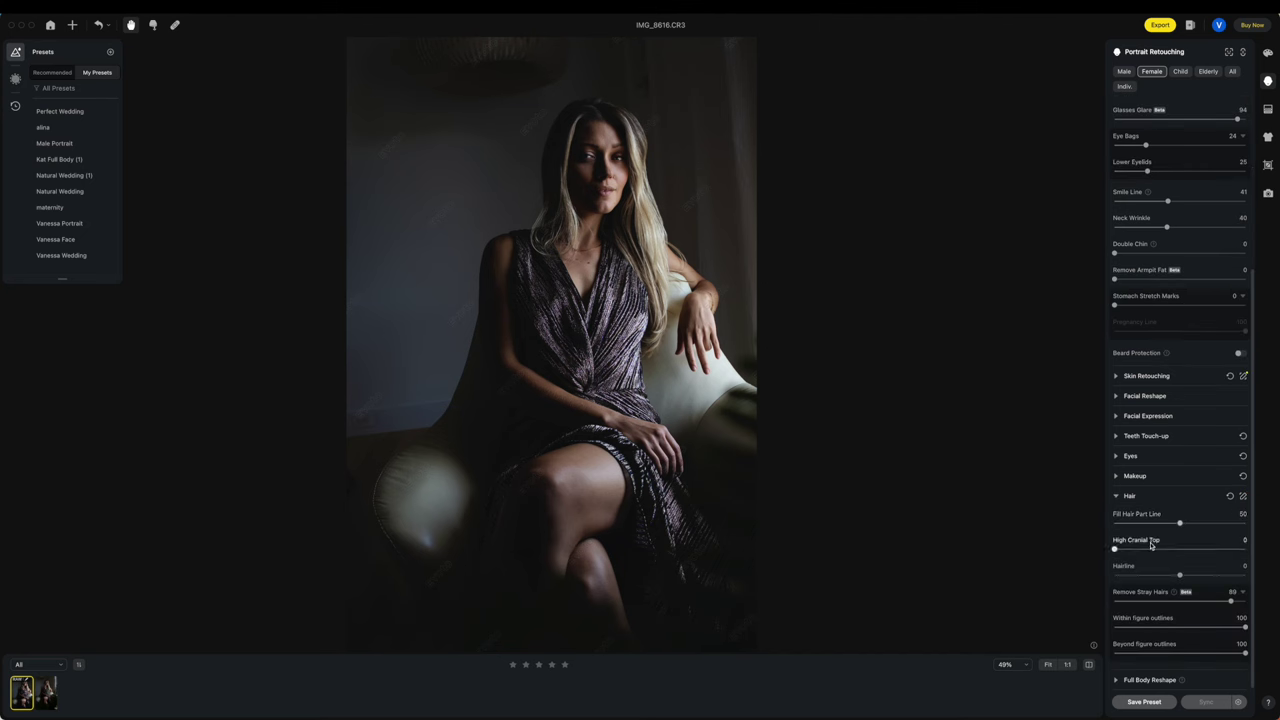
mouse_move(1151, 549)
mouse_down()
mouse_move(1199, 549)
mouse_move(1129, 548)
mouse_up()
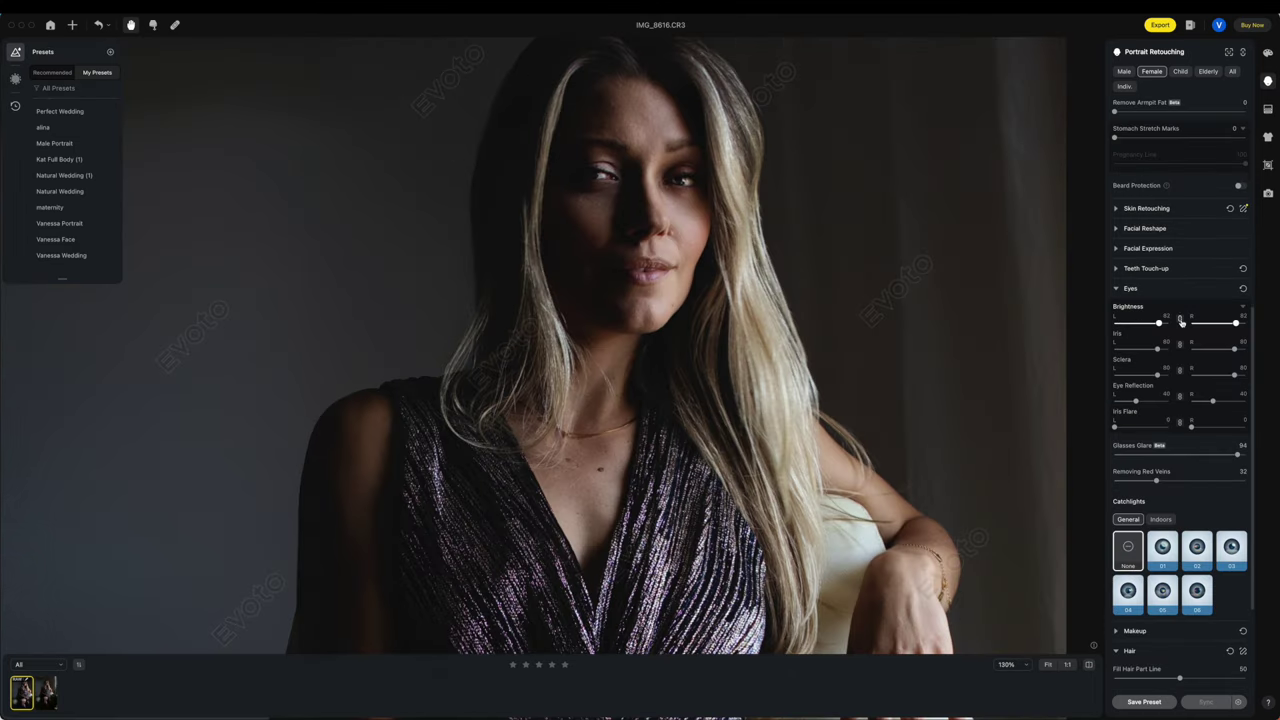
Set eye Brightness to 40 on the right and 56 on the left, and add catchlight style 02
drag(1229, 324, 1214, 326)
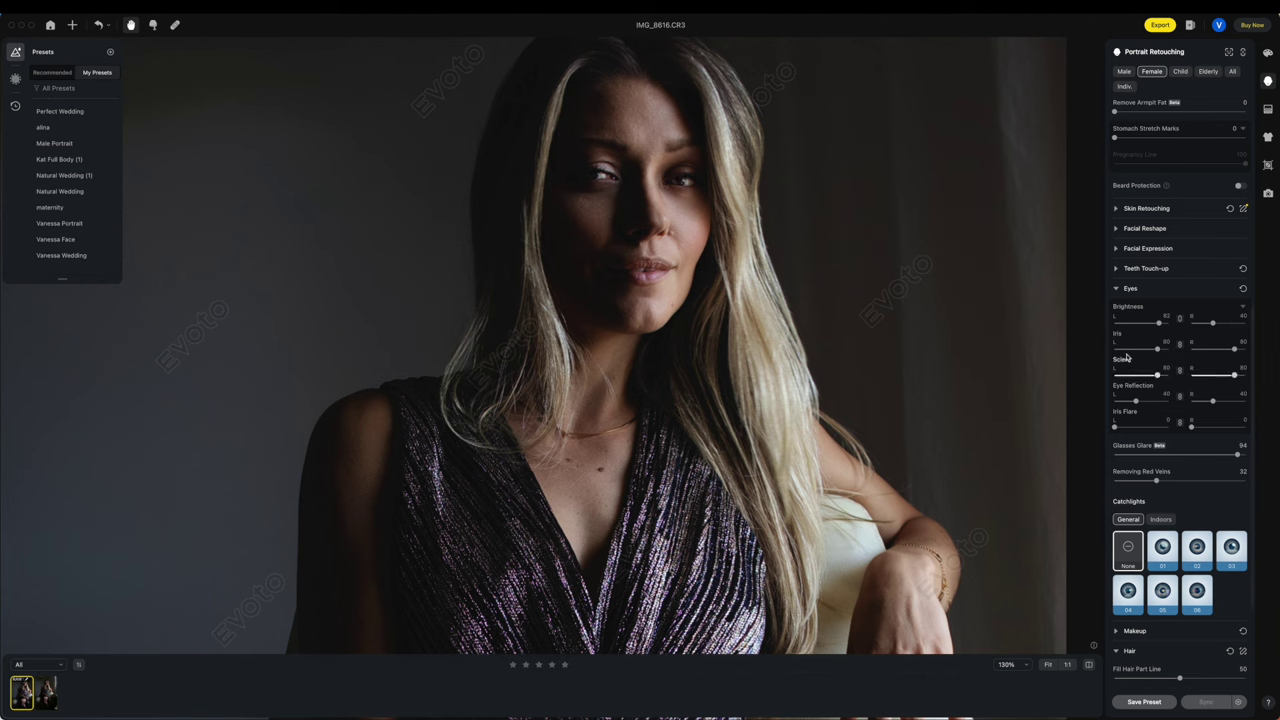
mouse_move(1161, 326)
mouse_down()
mouse_move(1122, 327)
mouse_move(1147, 328)
mouse_up()
click(1197, 545)
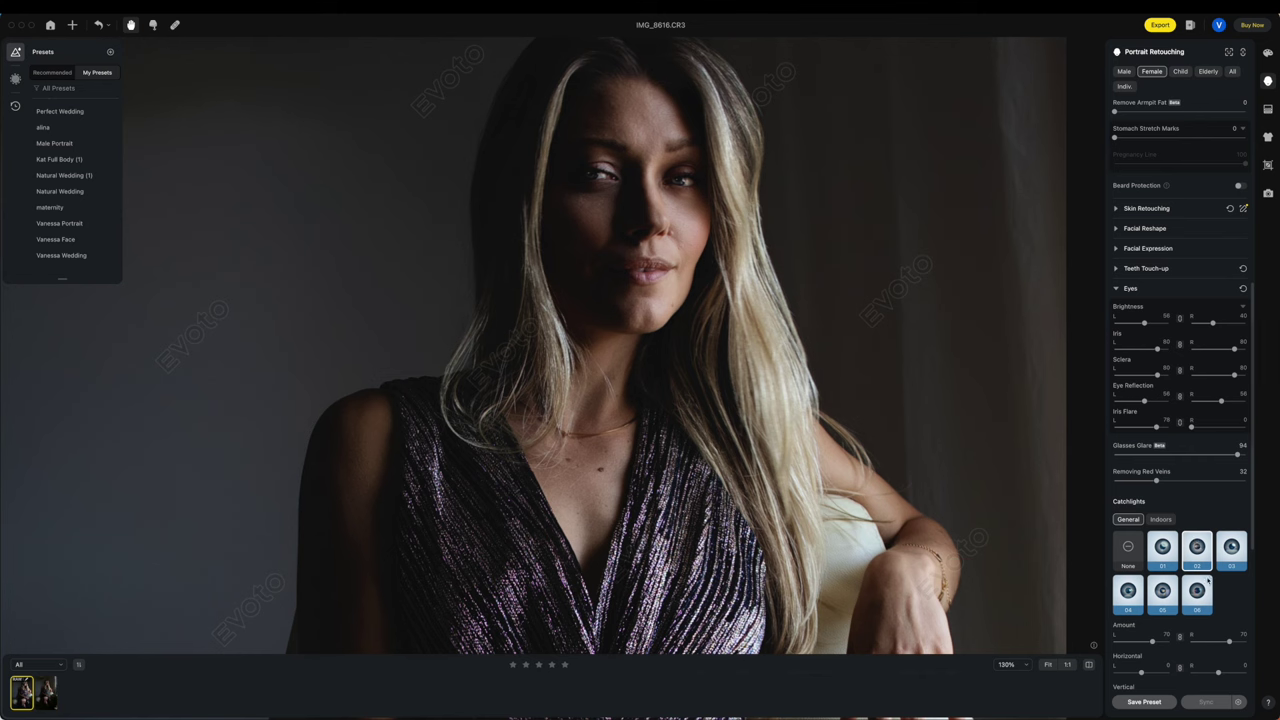
Zoom in on the face and switch the catchlights to style 05
click(797, 325)
click(797, 325)
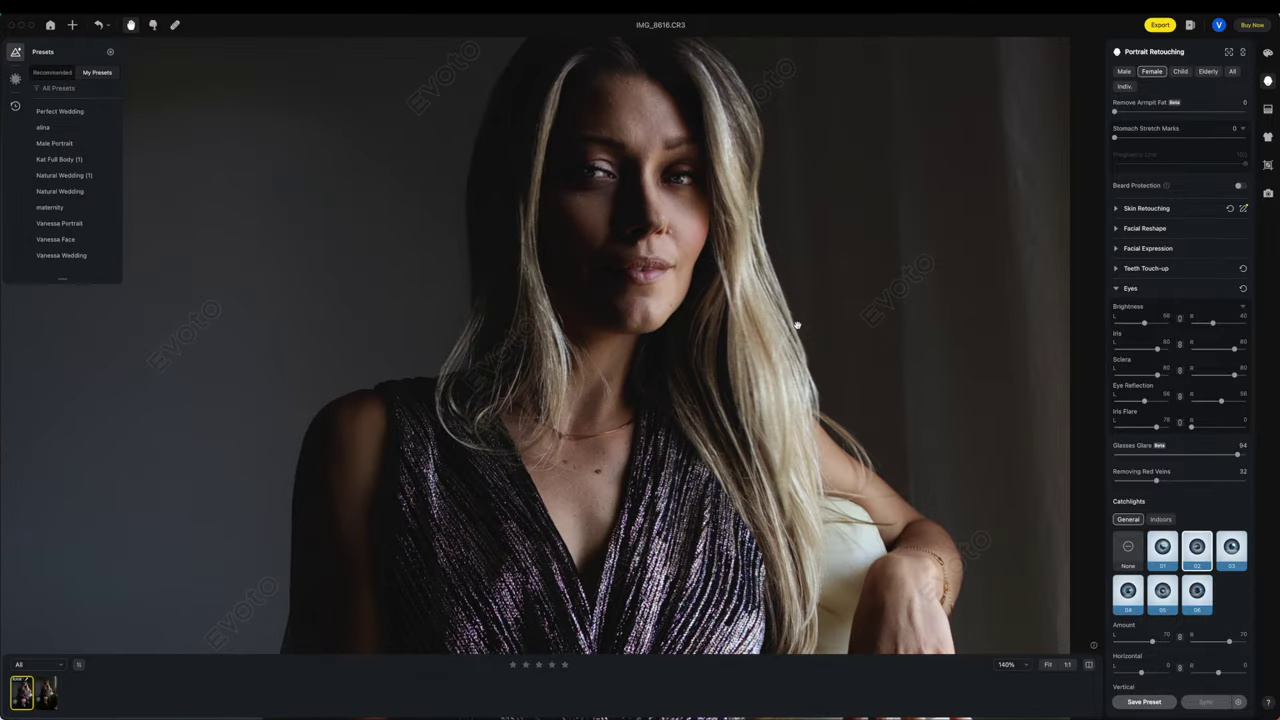
scroll(1179, 588, down, 3)
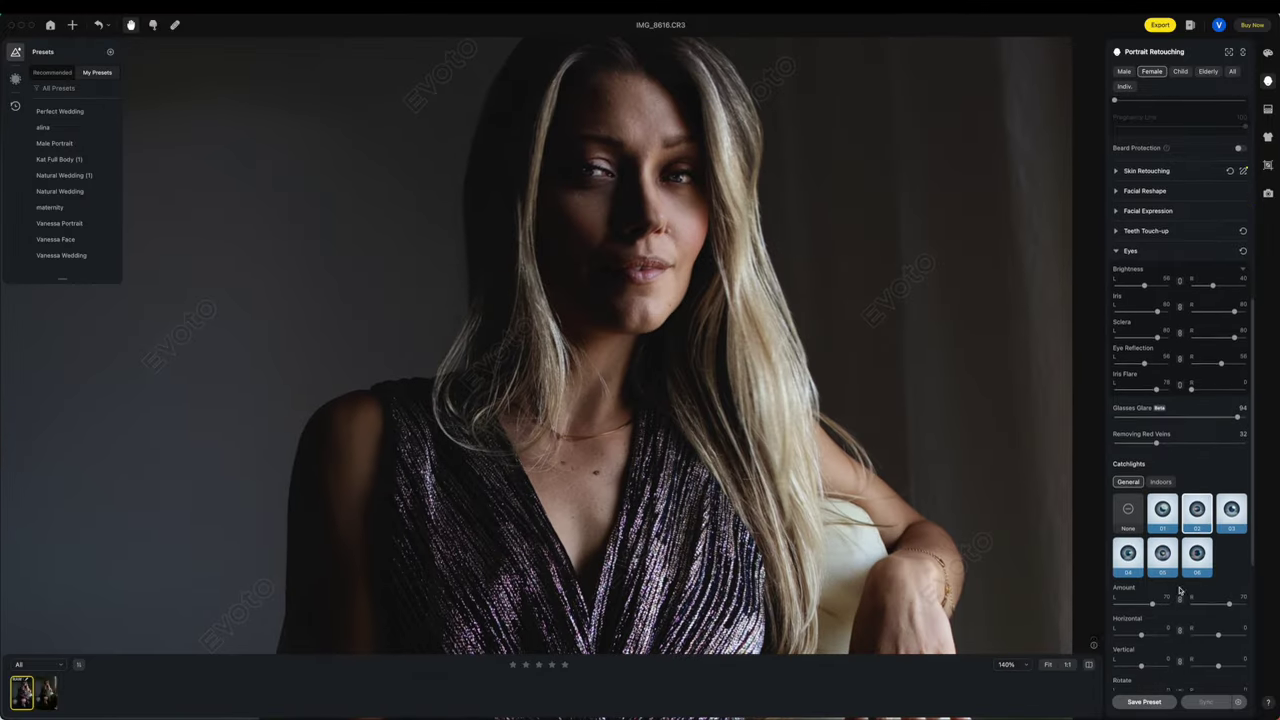
scroll(1150, 558, down, 2)
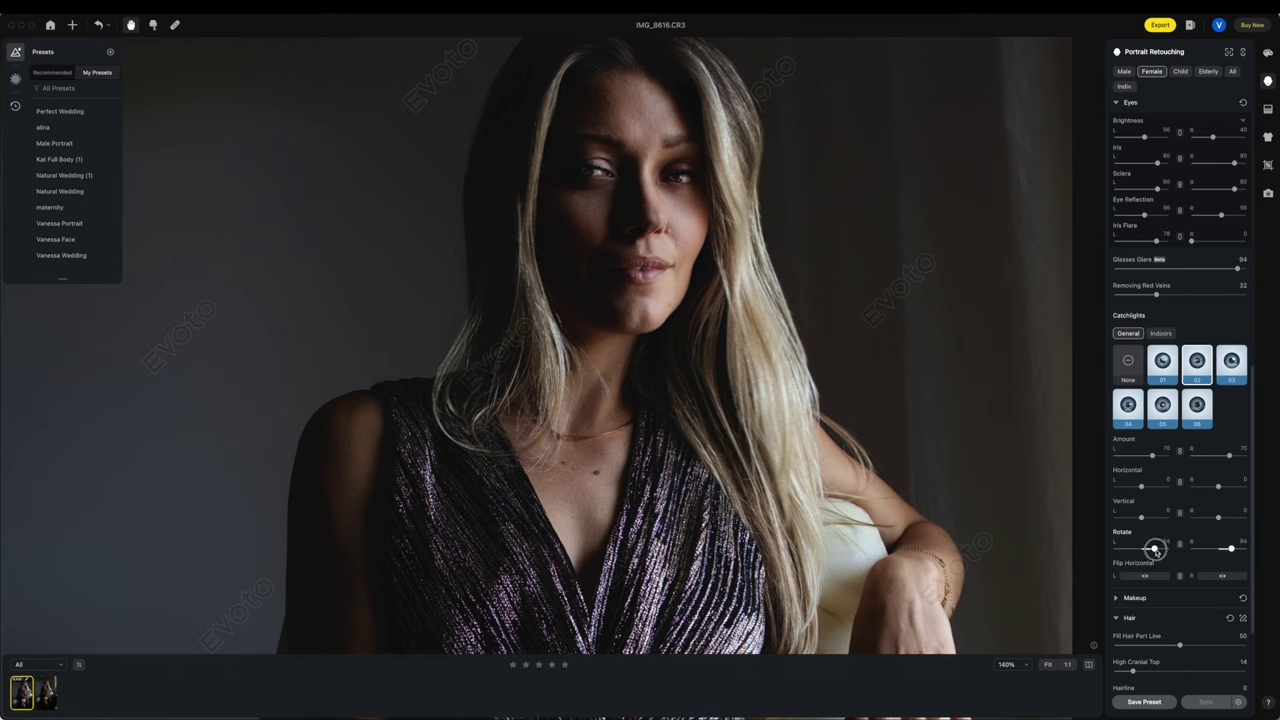
click(1162, 405)
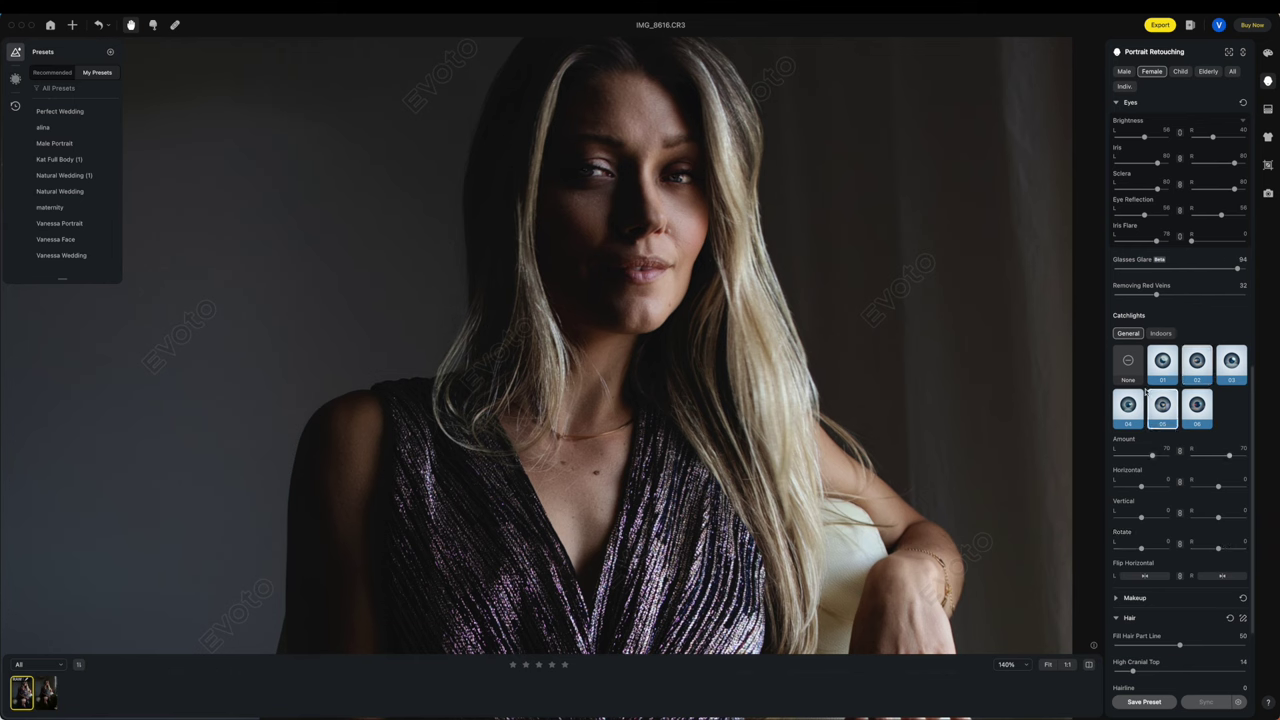
Set catchlight Amount 47 and Rotate 10, then link both eyes' Brightness and drop it to 17
mouse_move(1152, 456)
mouse_down()
mouse_move(1127, 455)
mouse_move(1160, 455)
mouse_move(1140, 456)
mouse_up()
drag(1142, 549, 1143, 548)
key(super+0)
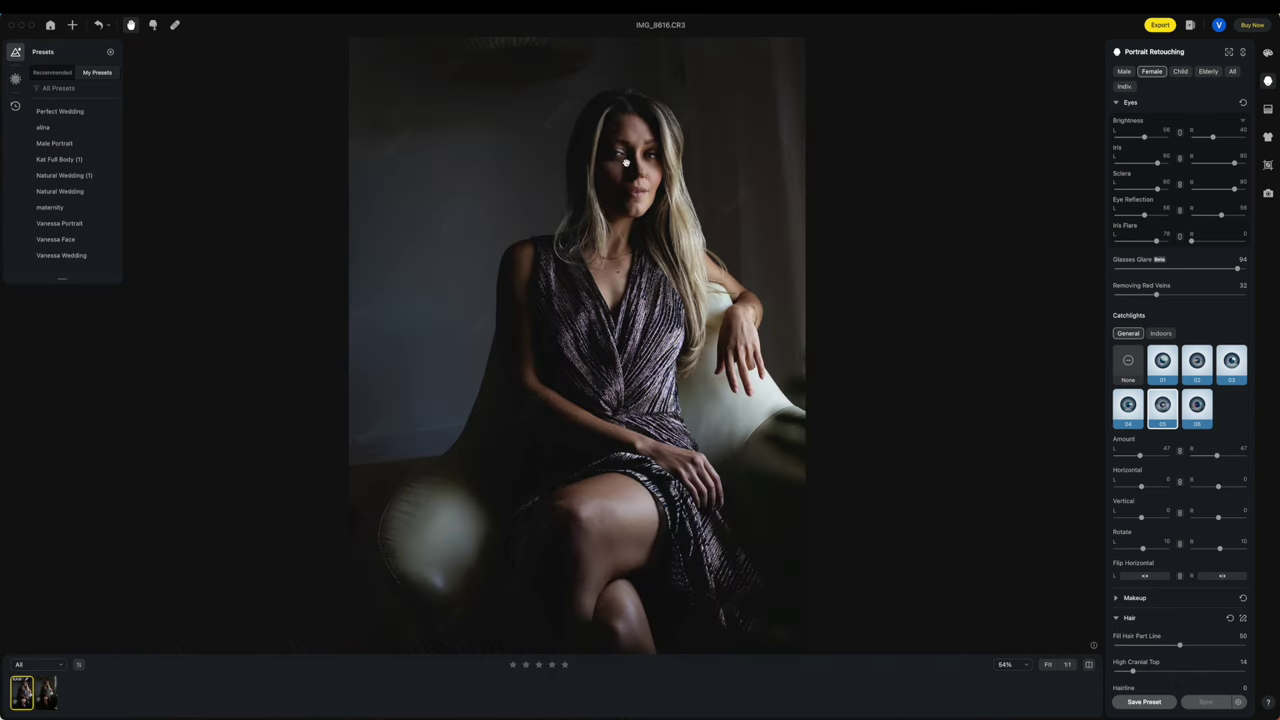
scroll(1150, 250, up, 3)
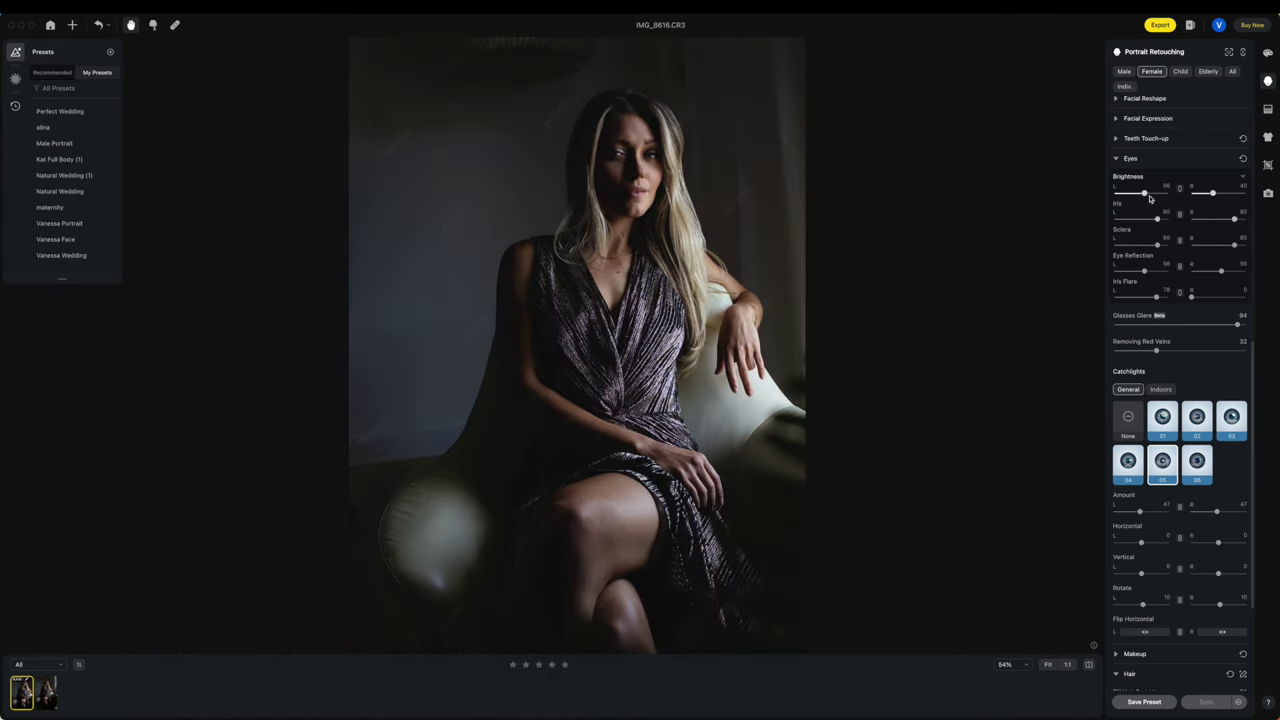
click(1181, 189)
drag(1144, 195, 1122, 193)
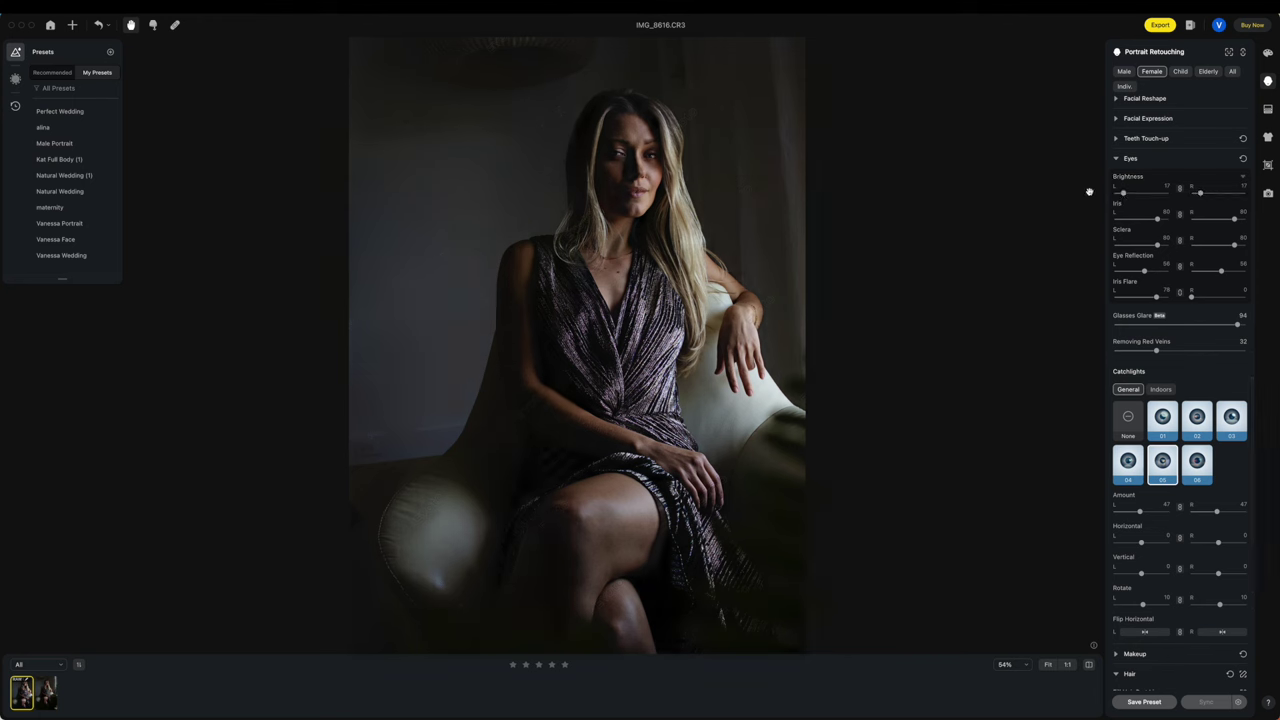